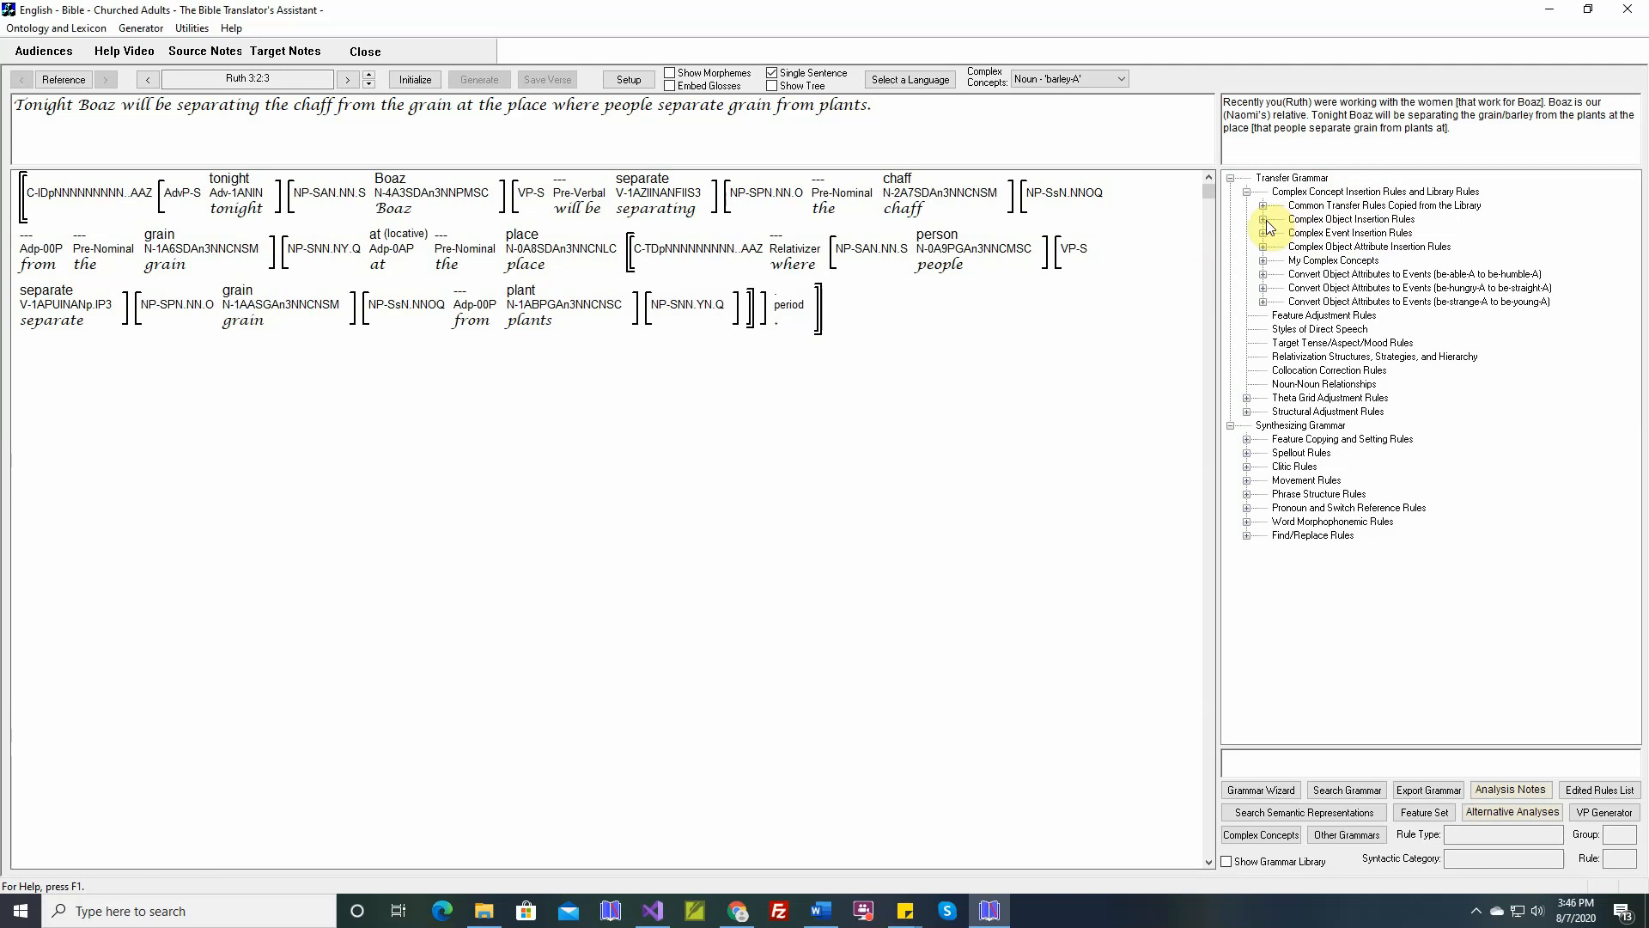
Examine the complex object, complex event and complex object attribute insertion rules in the transfer grammar
double_click(1288, 220)
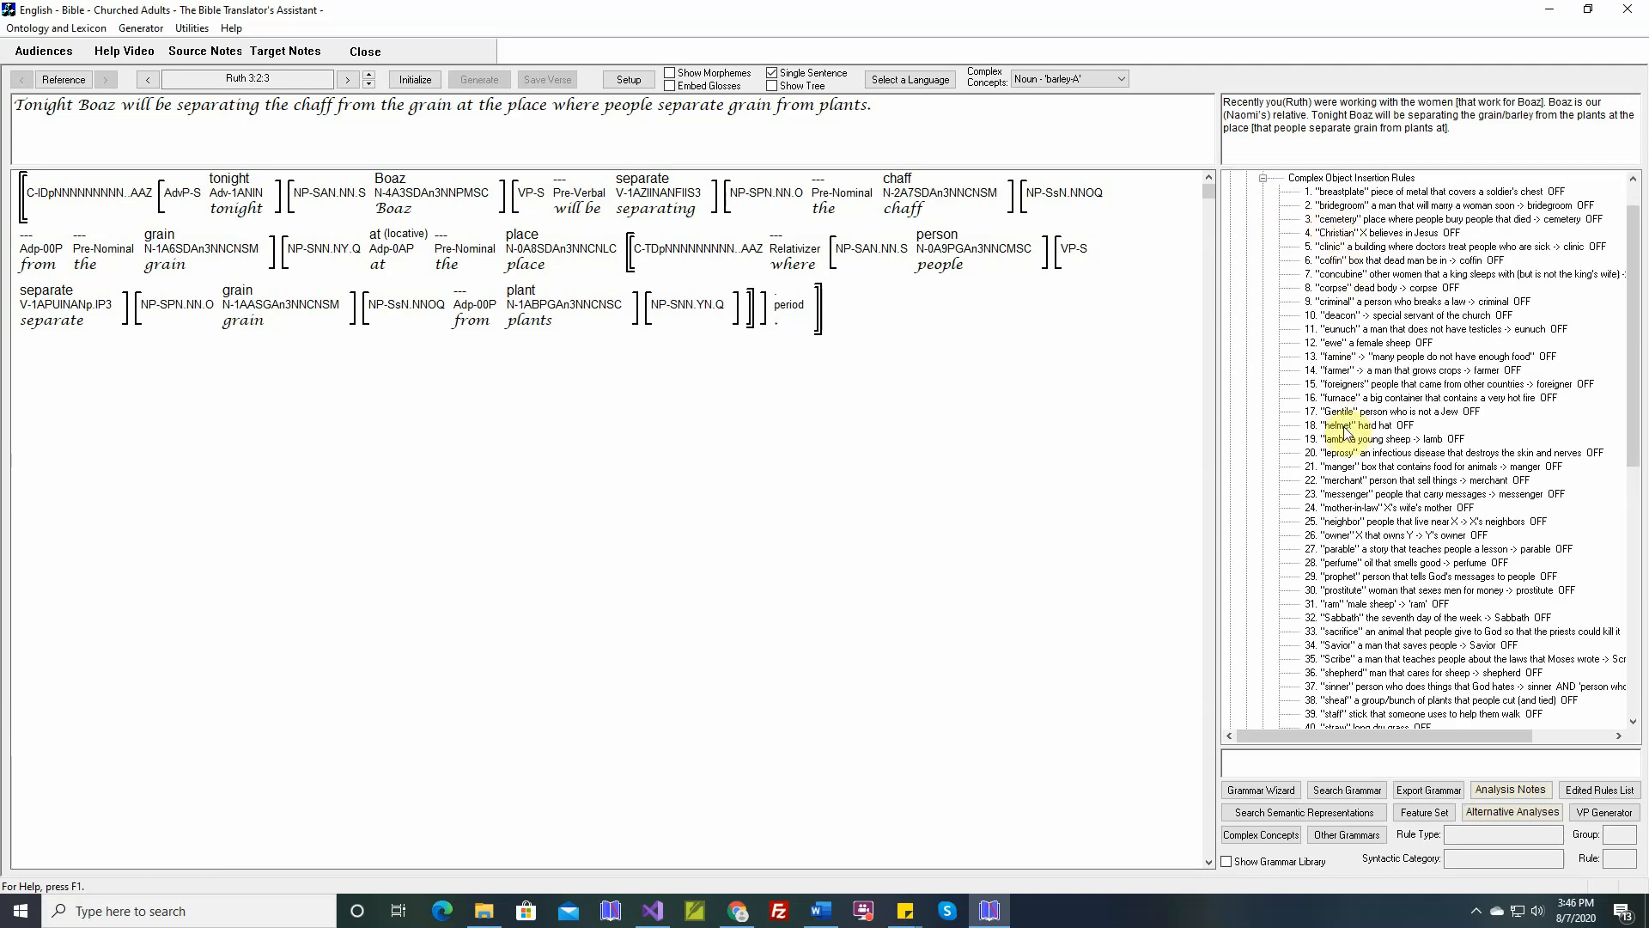
scroll(1344, 434, "down", 5)
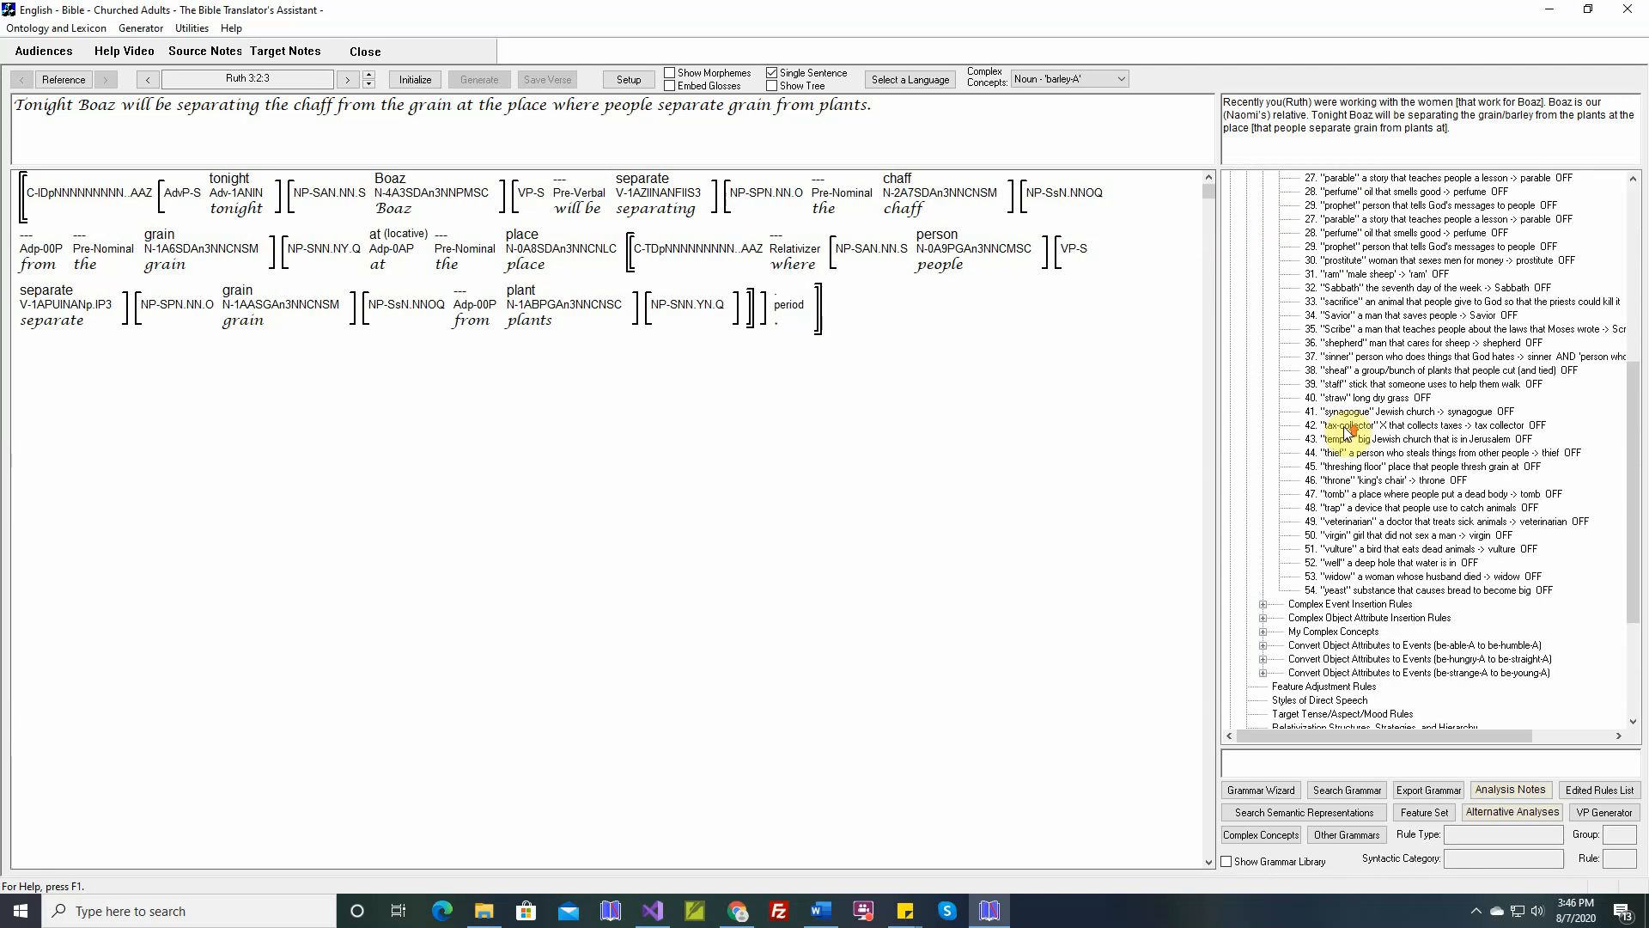
scroll(1344, 433, "up", 2)
scroll(1345, 430, "up", 4)
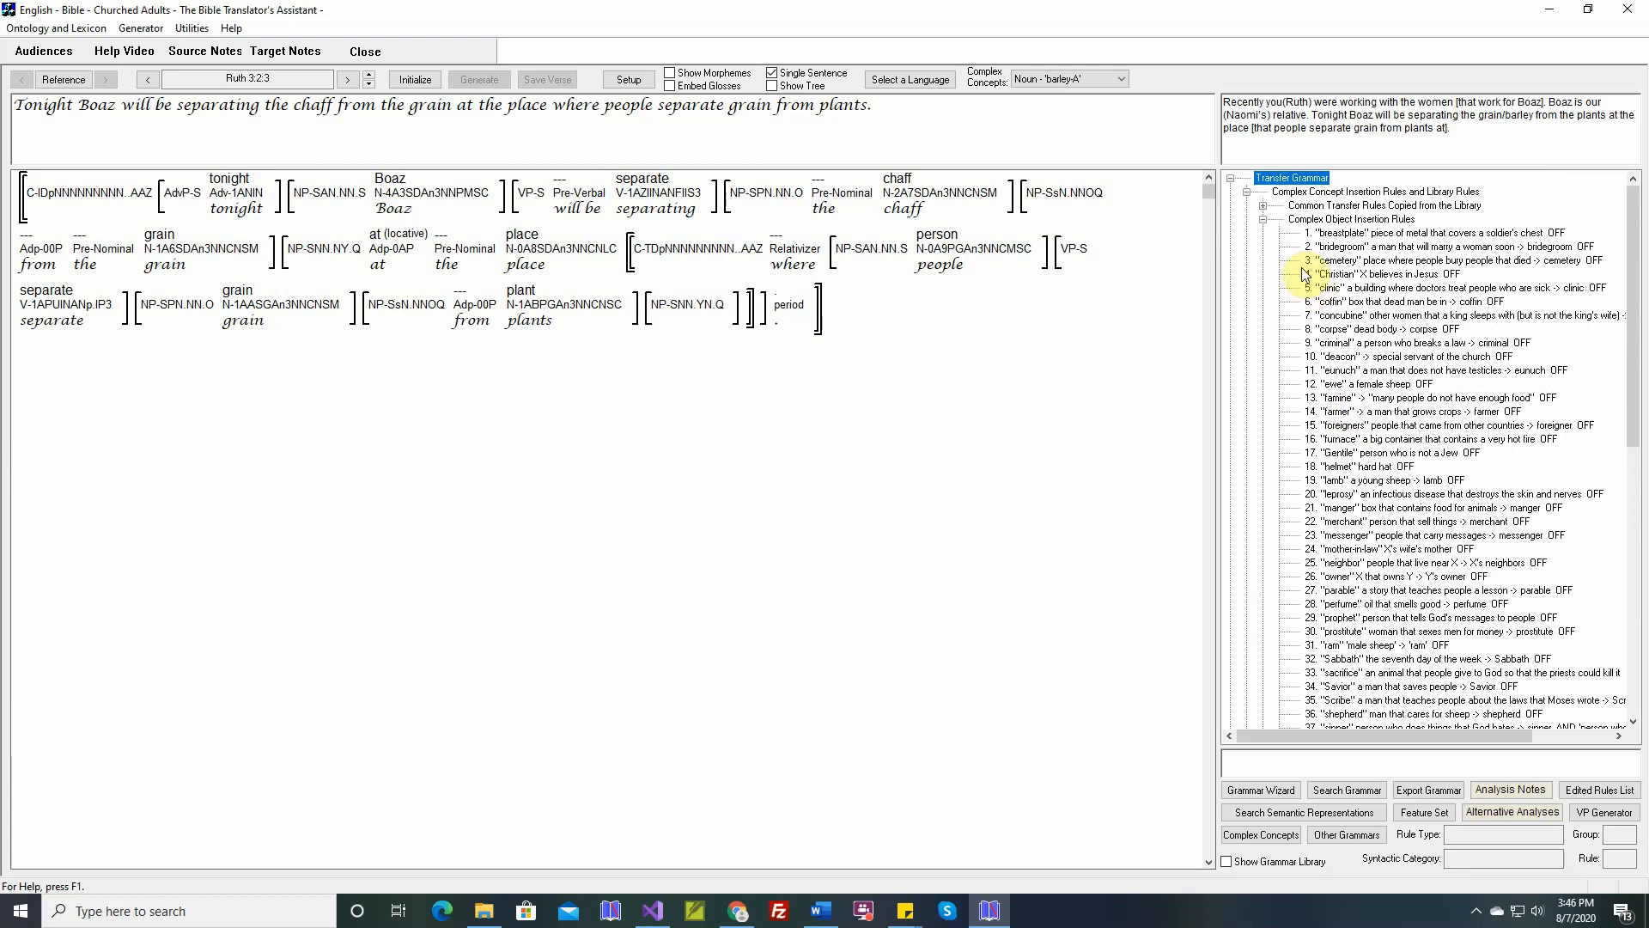
left_click(1263, 220)
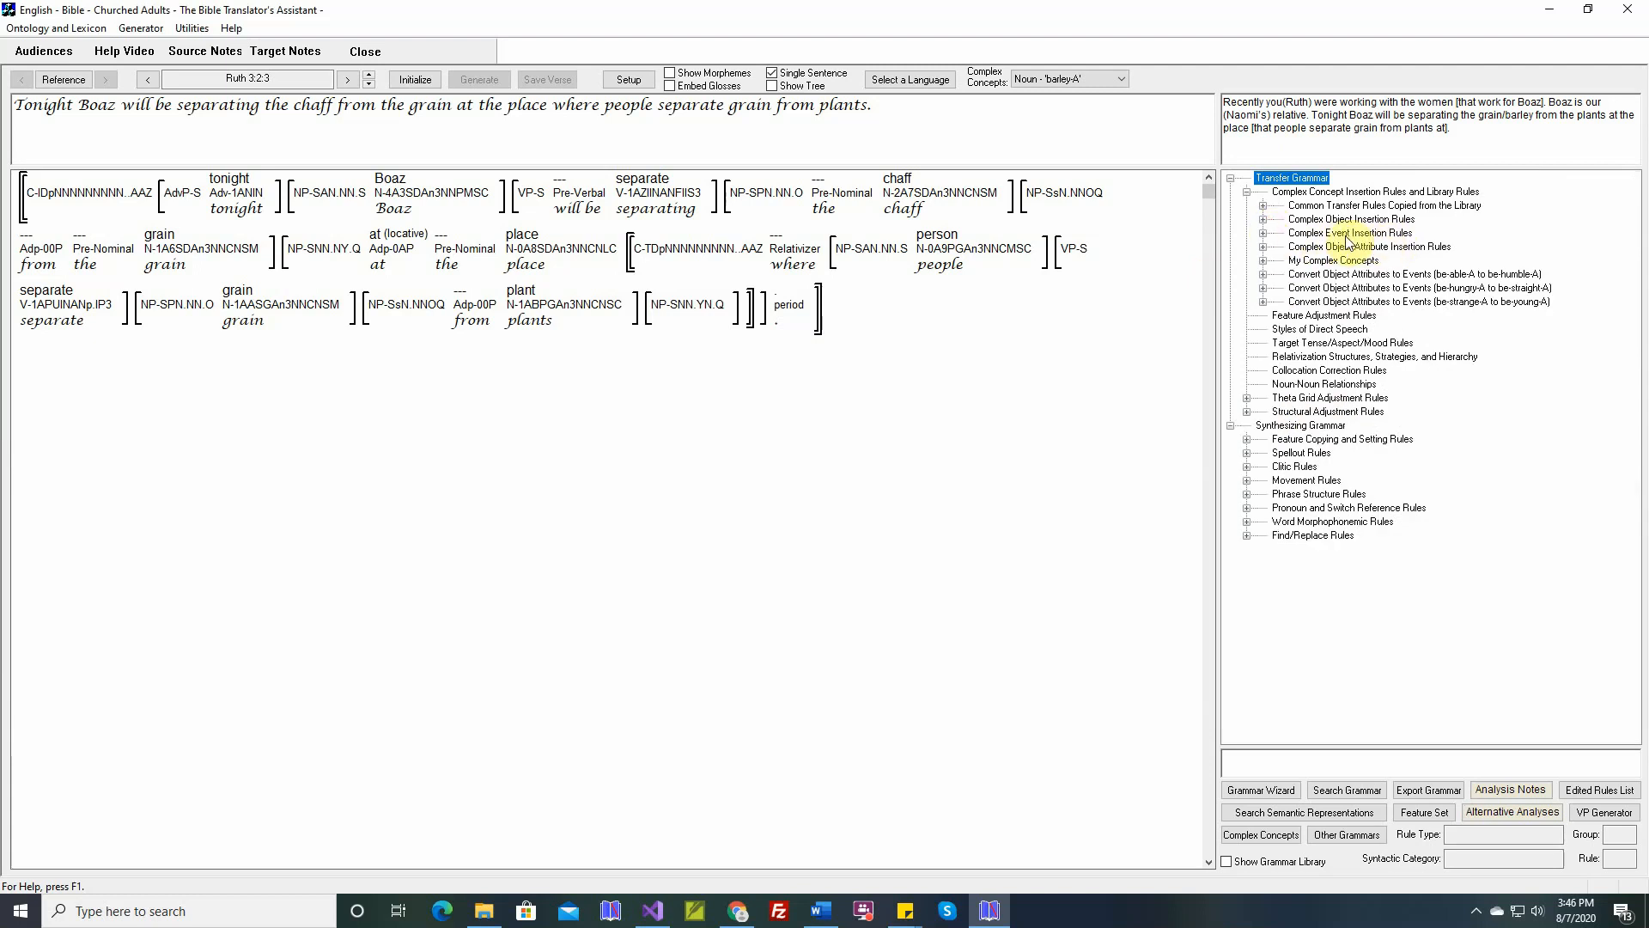
left_click(1264, 233)
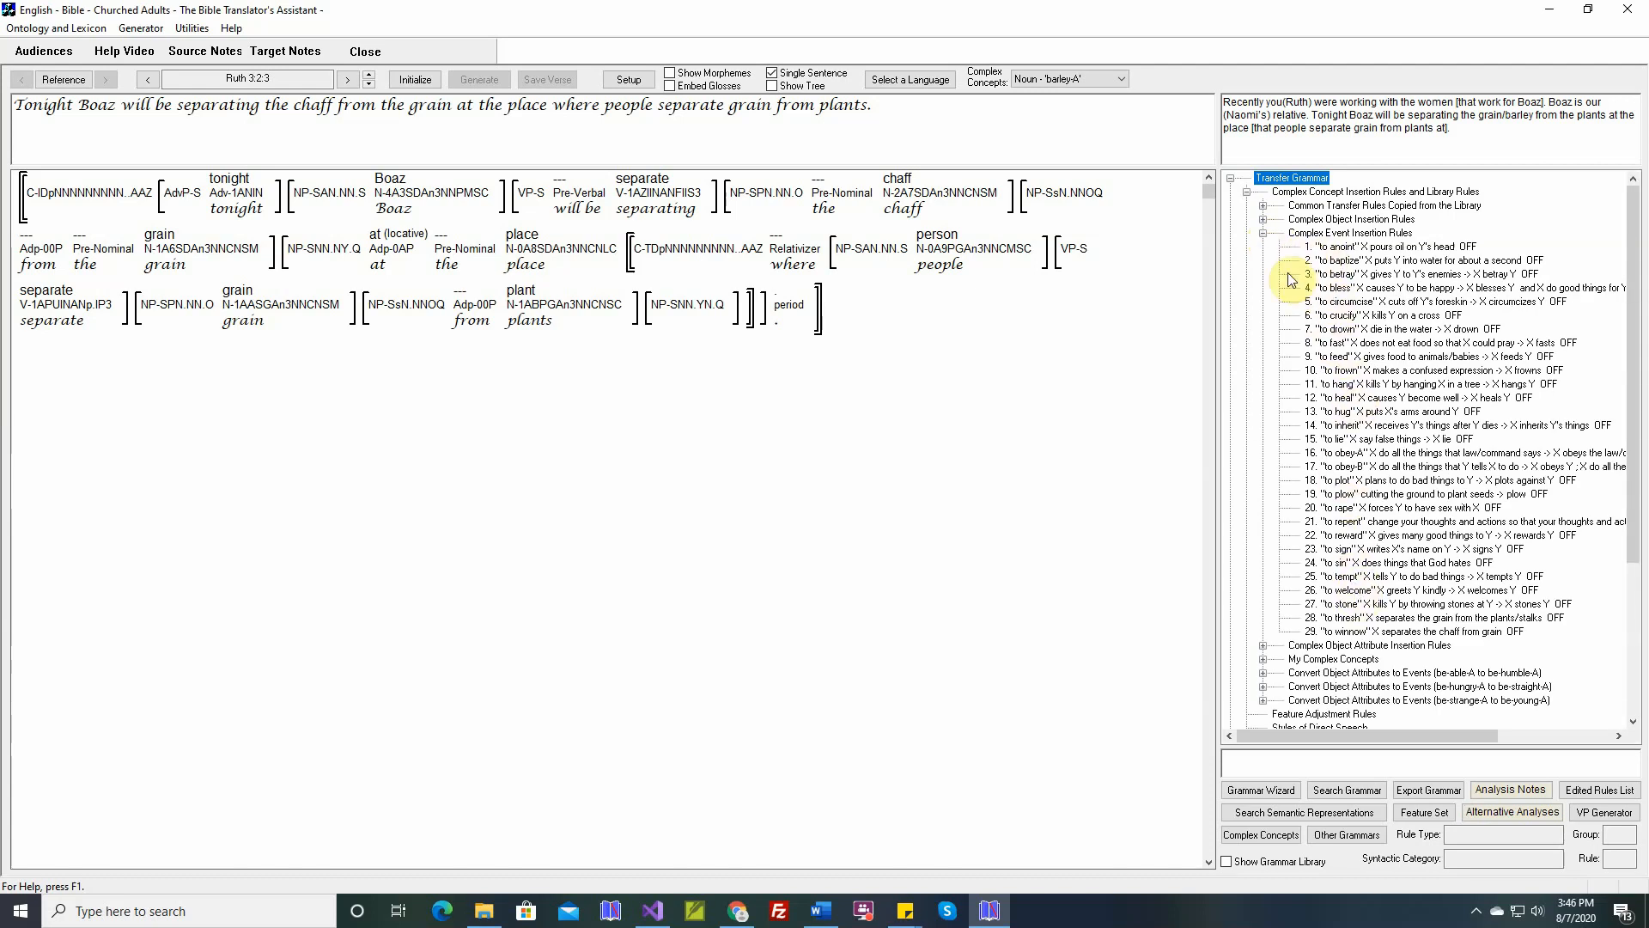
left_click(1264, 232)
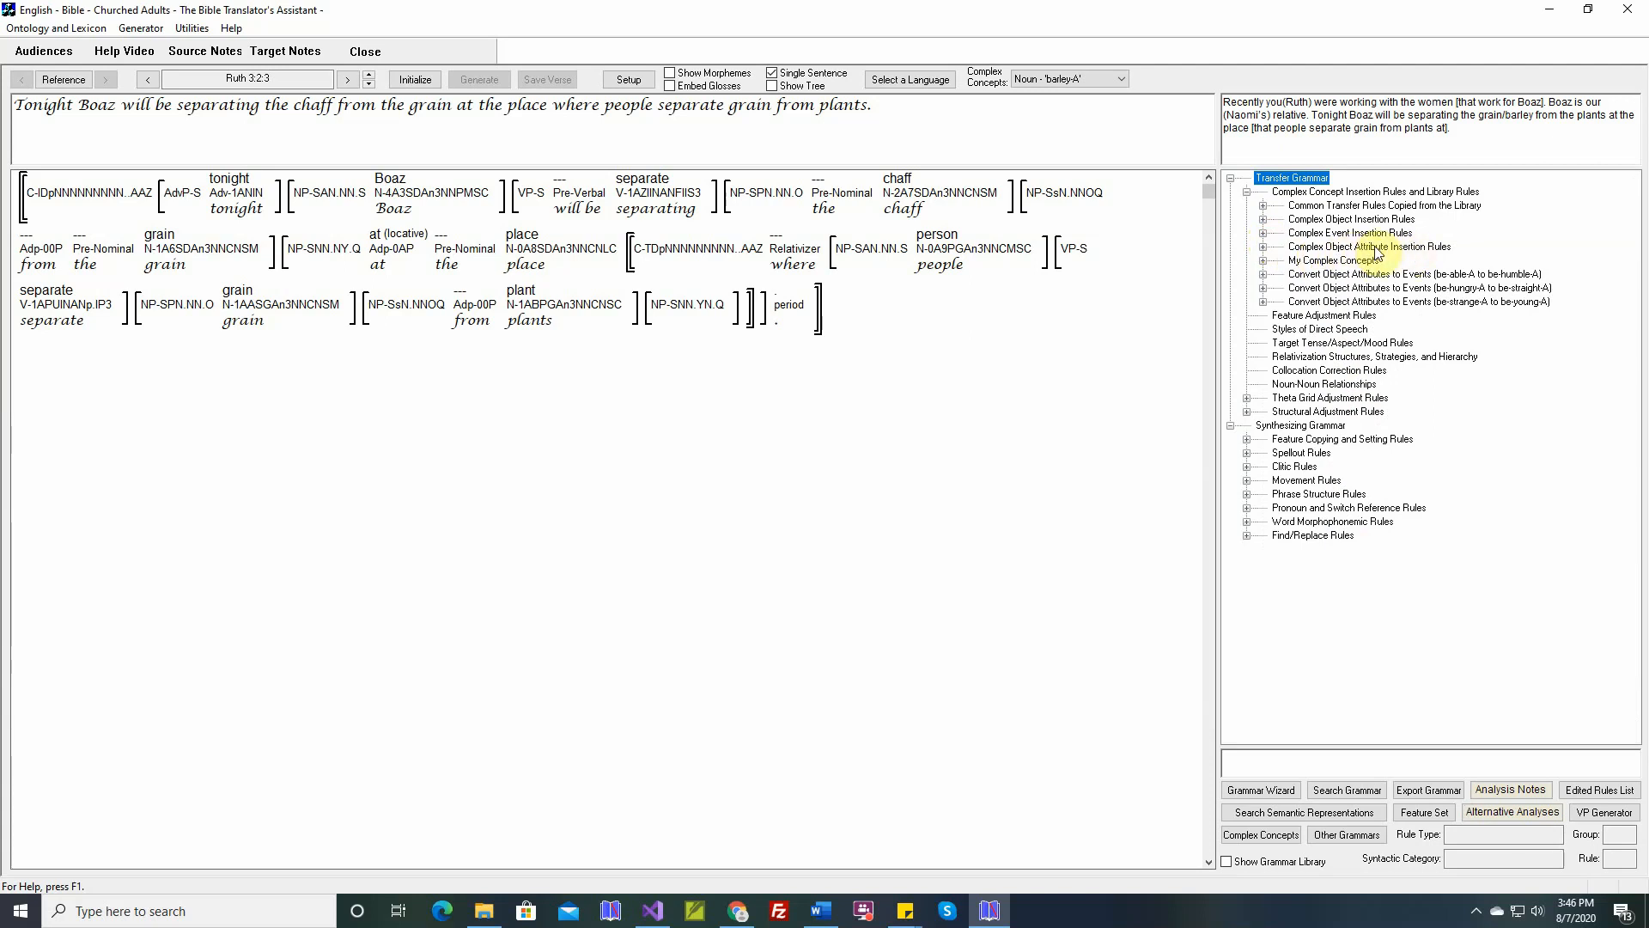
left_click(1264, 247)
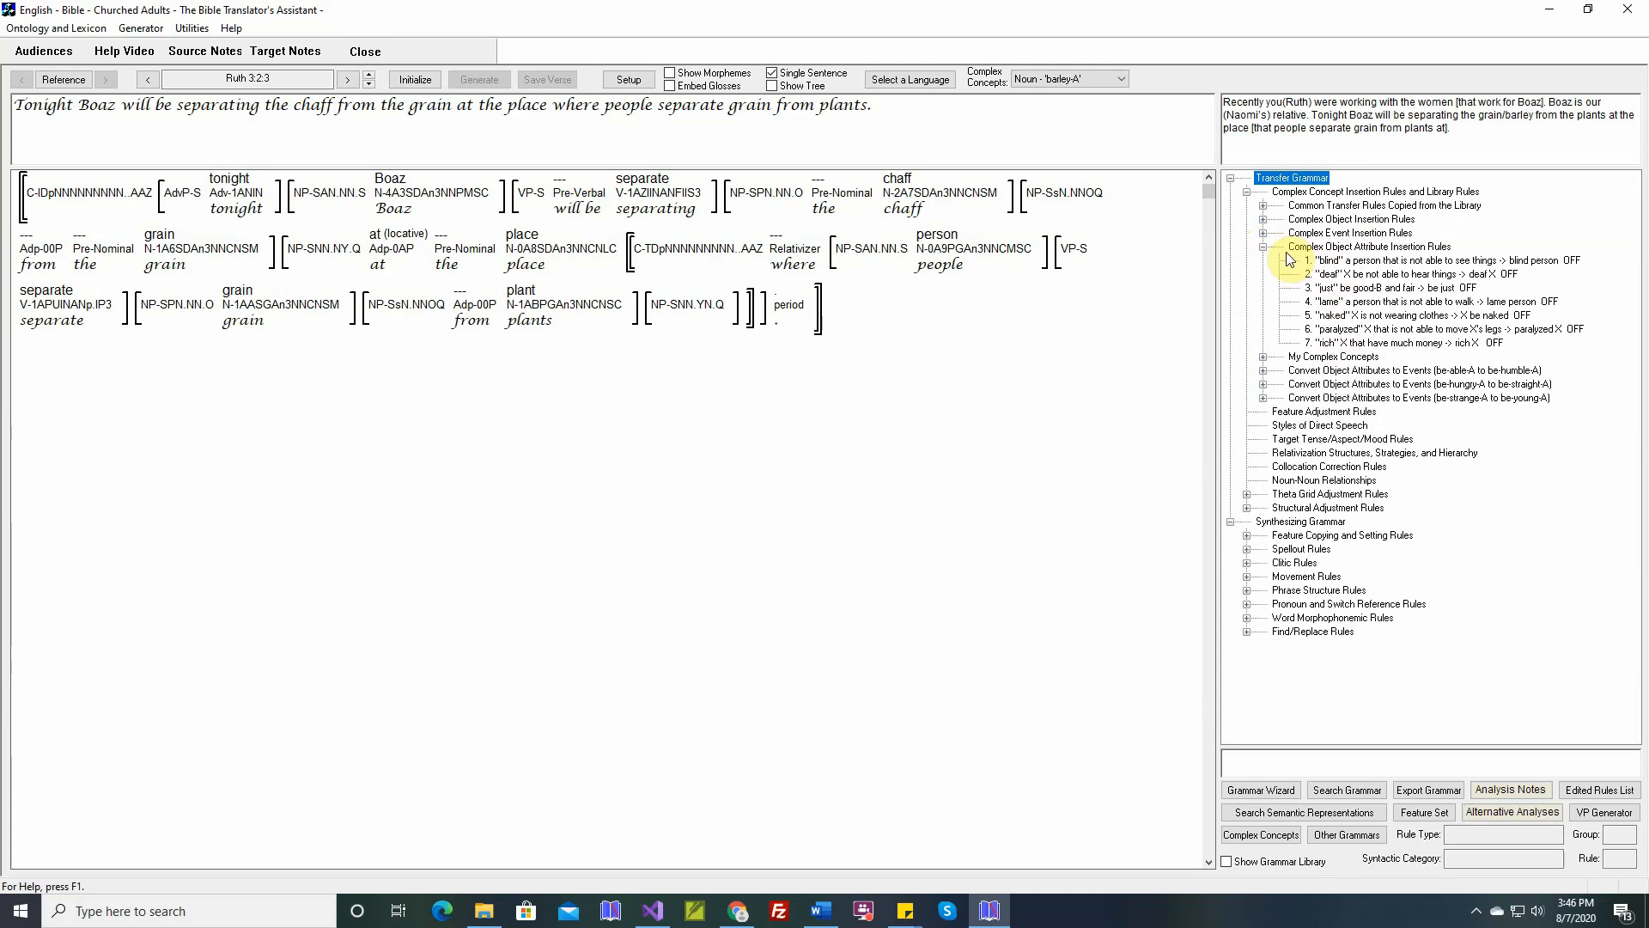
left_click(1265, 248)
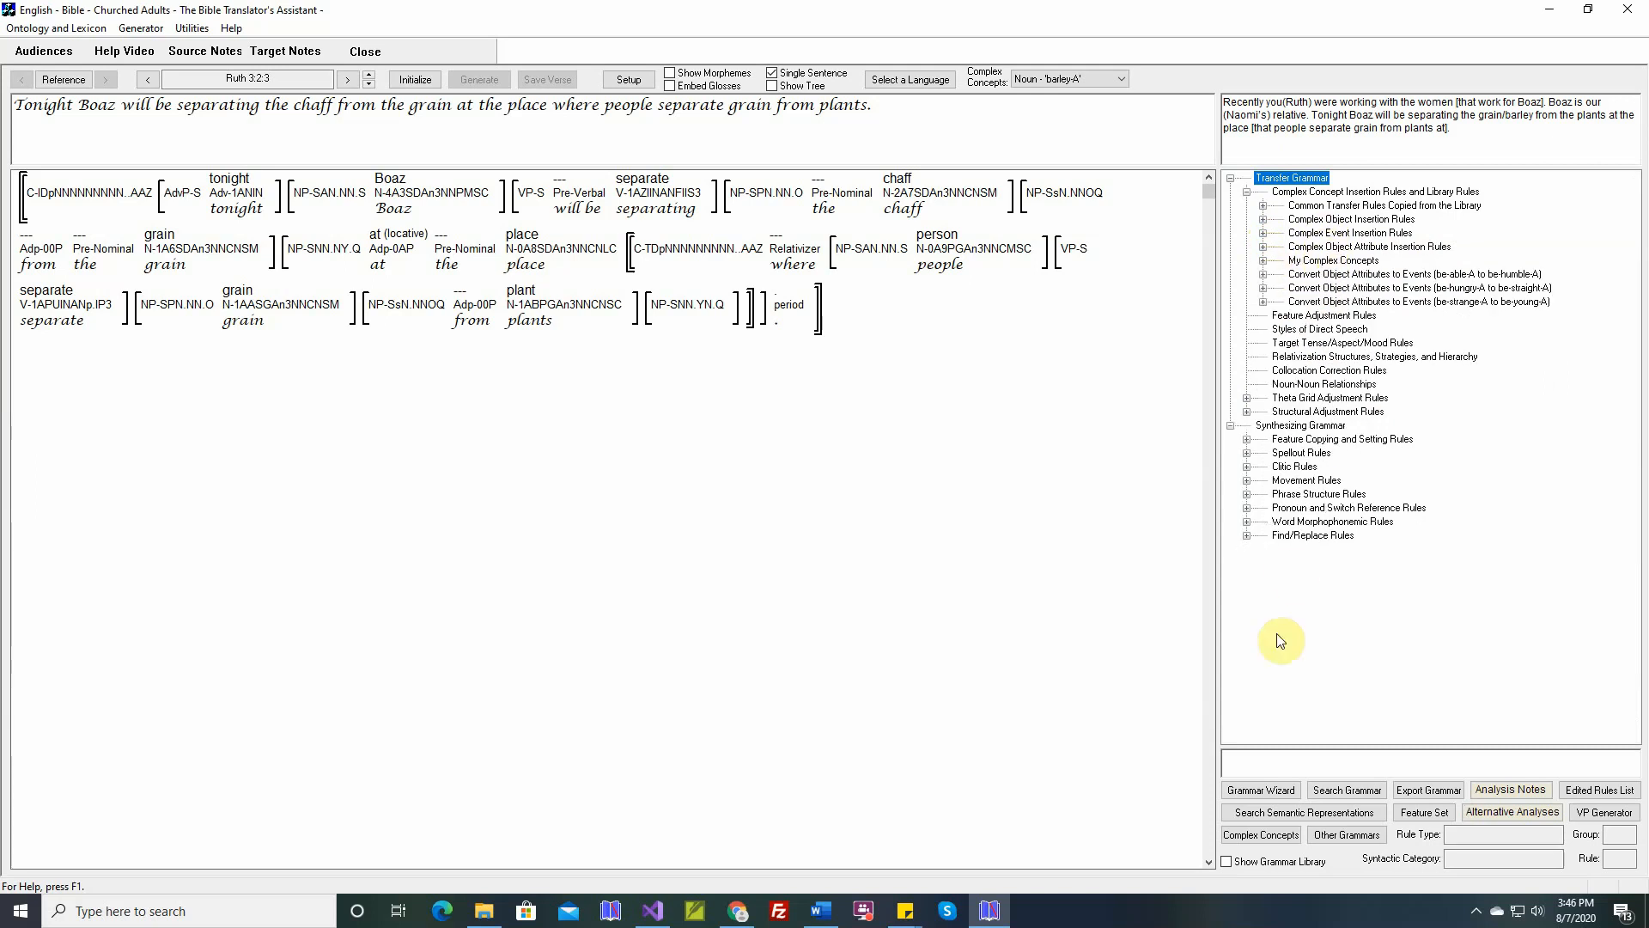
Review the list of complex concepts offered for the current Ruth verse
left_click(1262, 839)
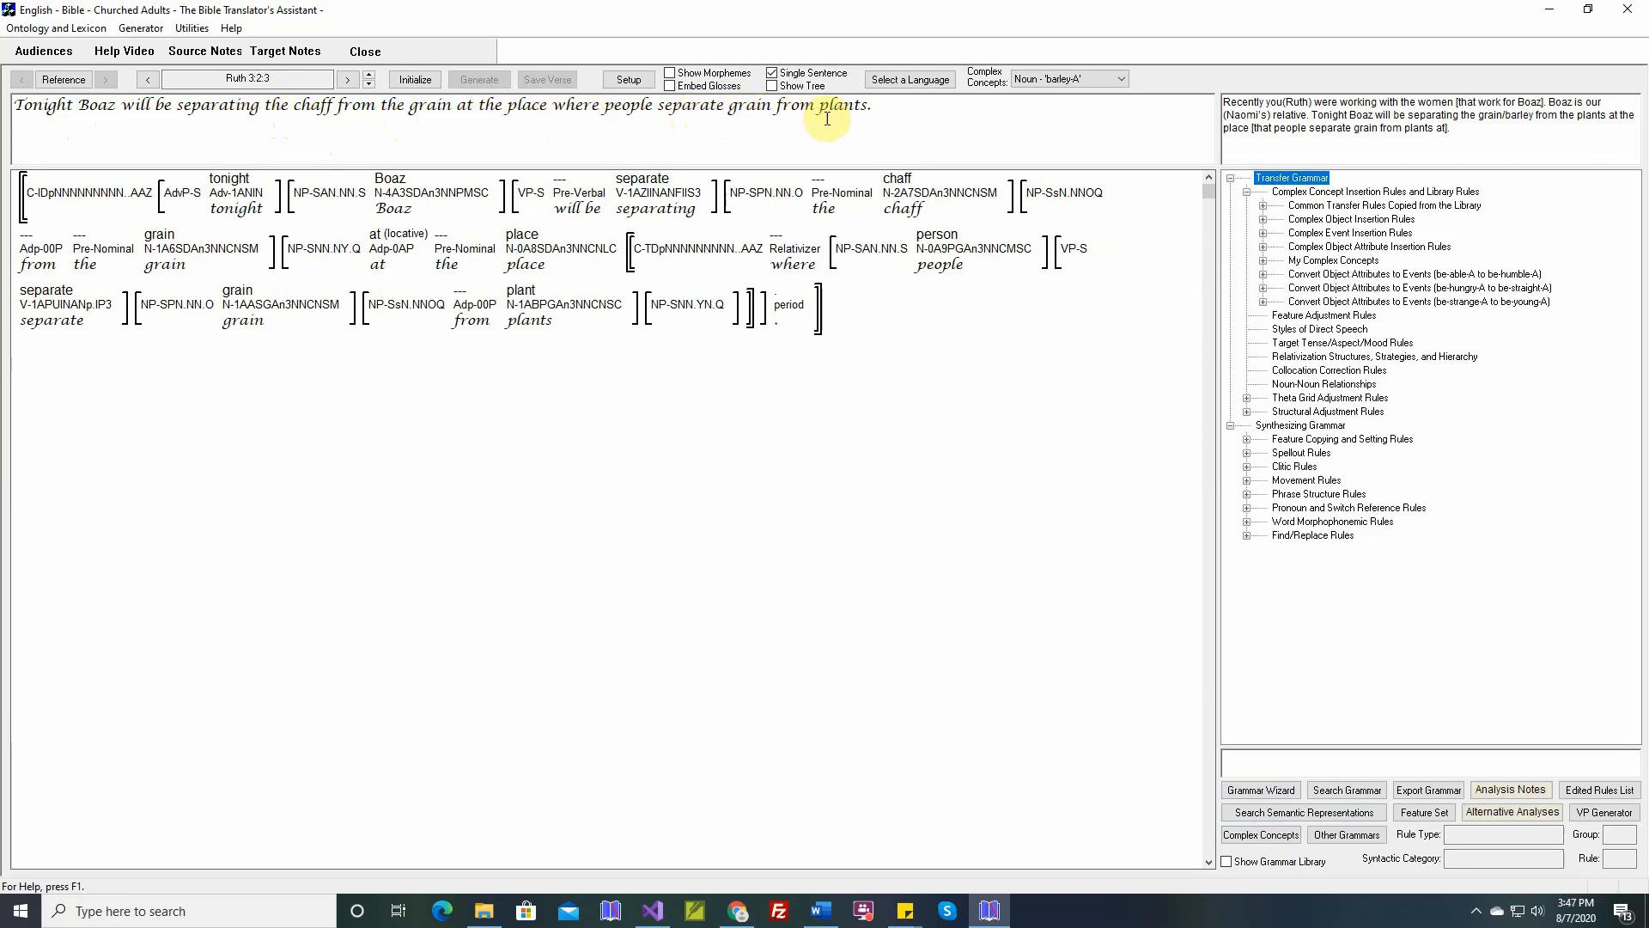
left_click(1121, 80)
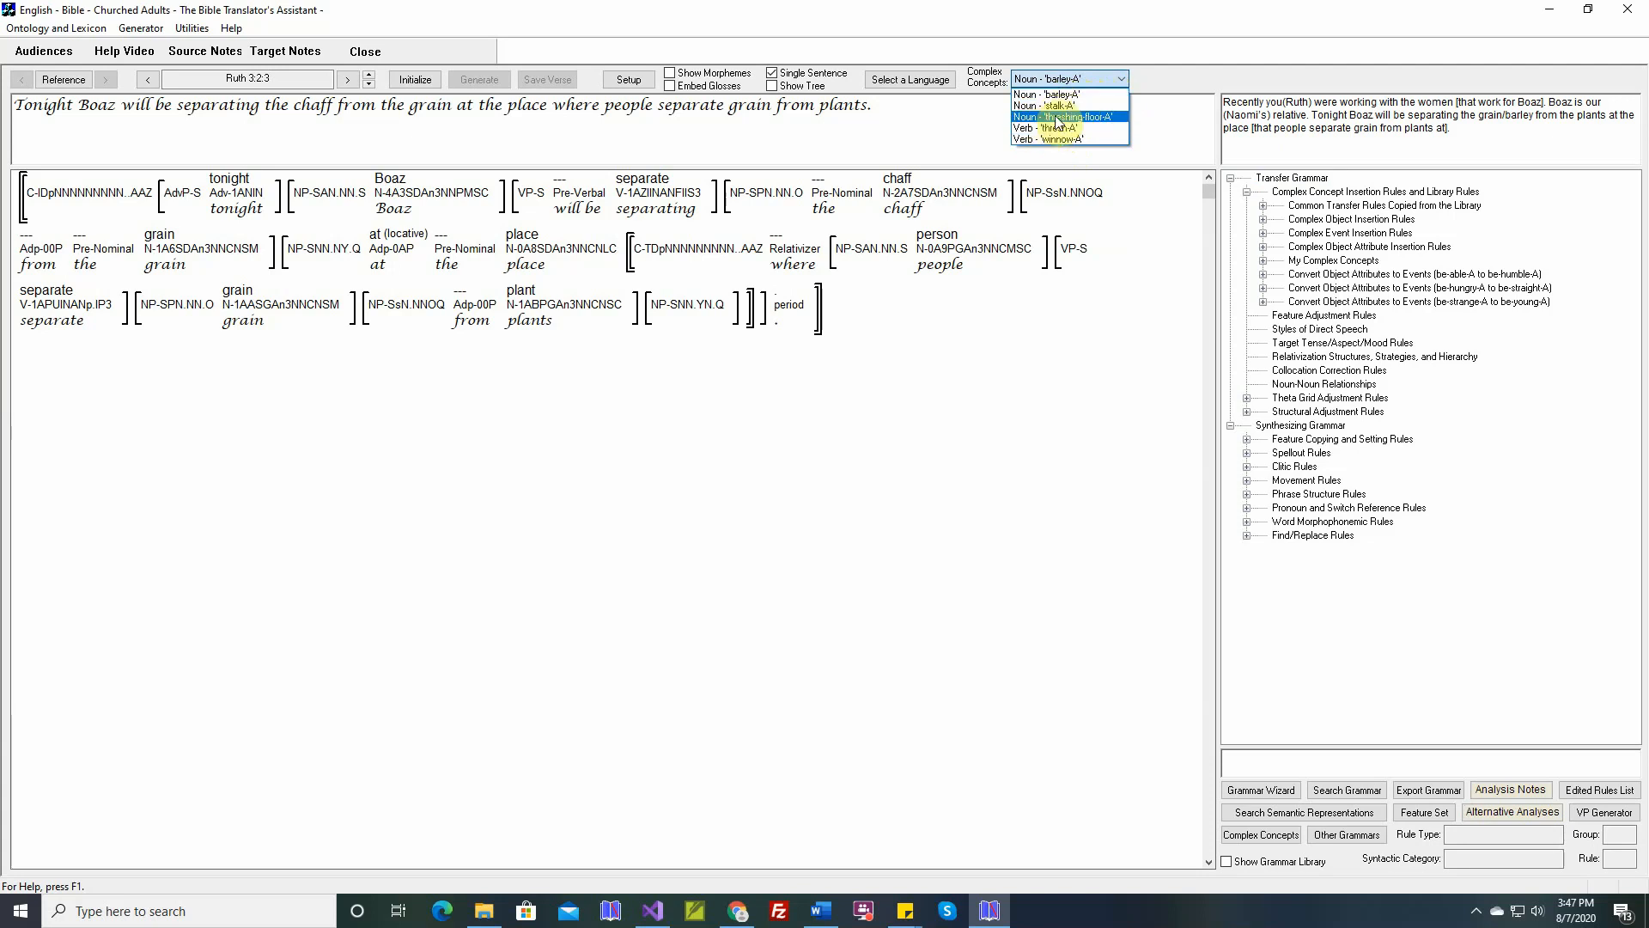
left_click(966, 132)
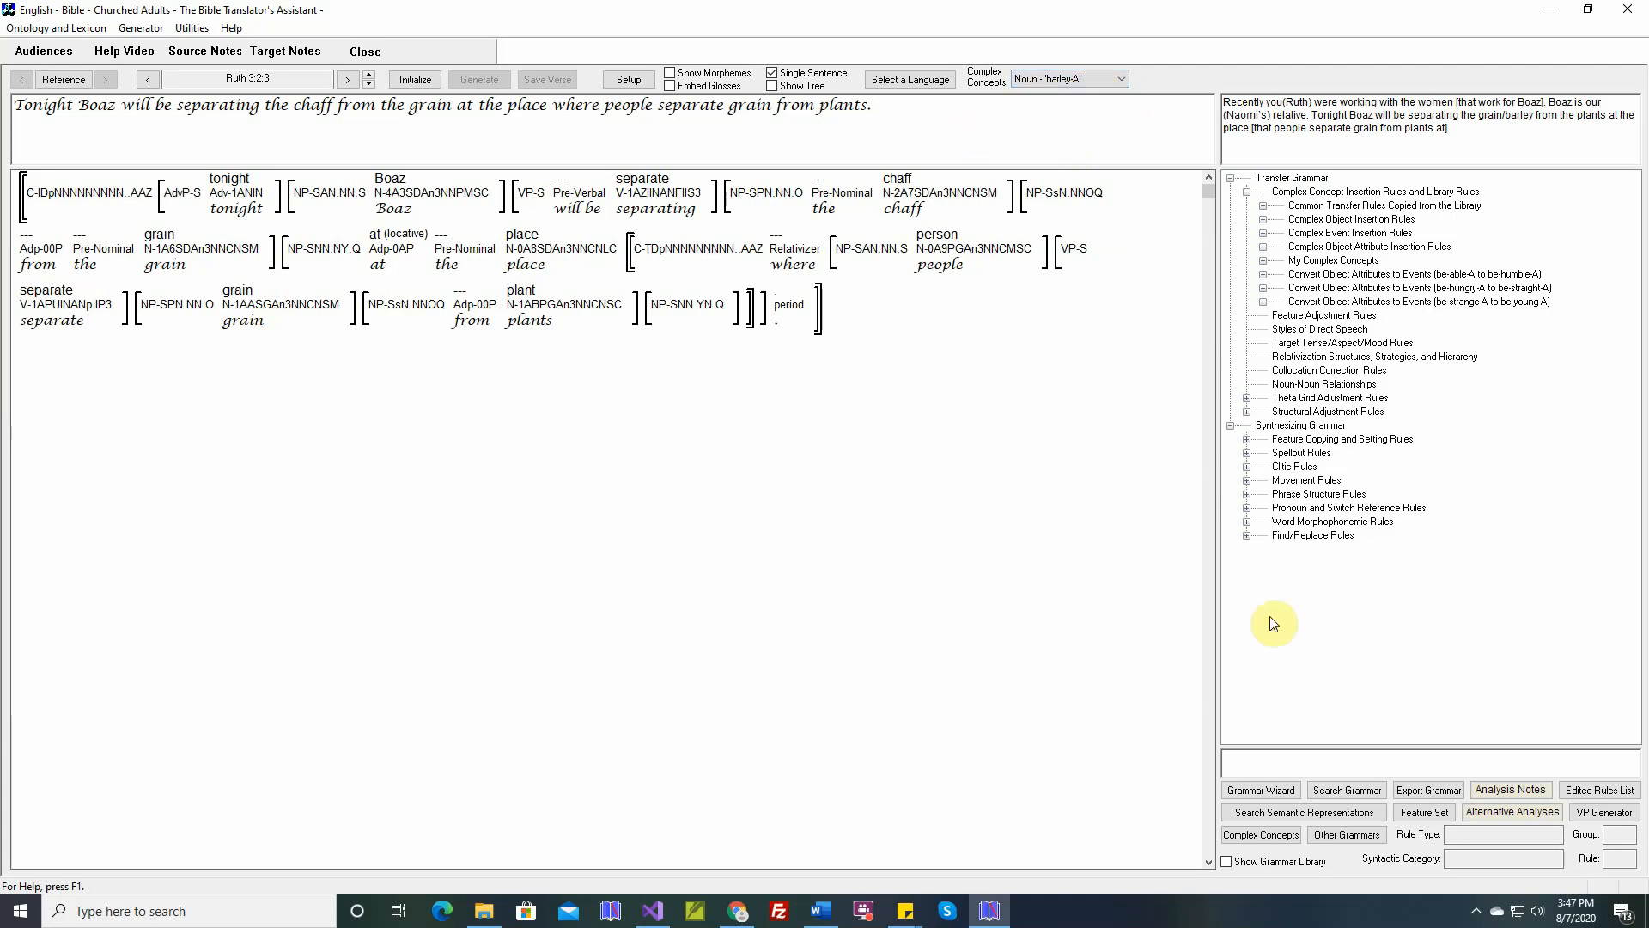
Activate the noun concepts barley-A and stalk-A for Churched Adults and generate the verse again
left_click(1256, 835)
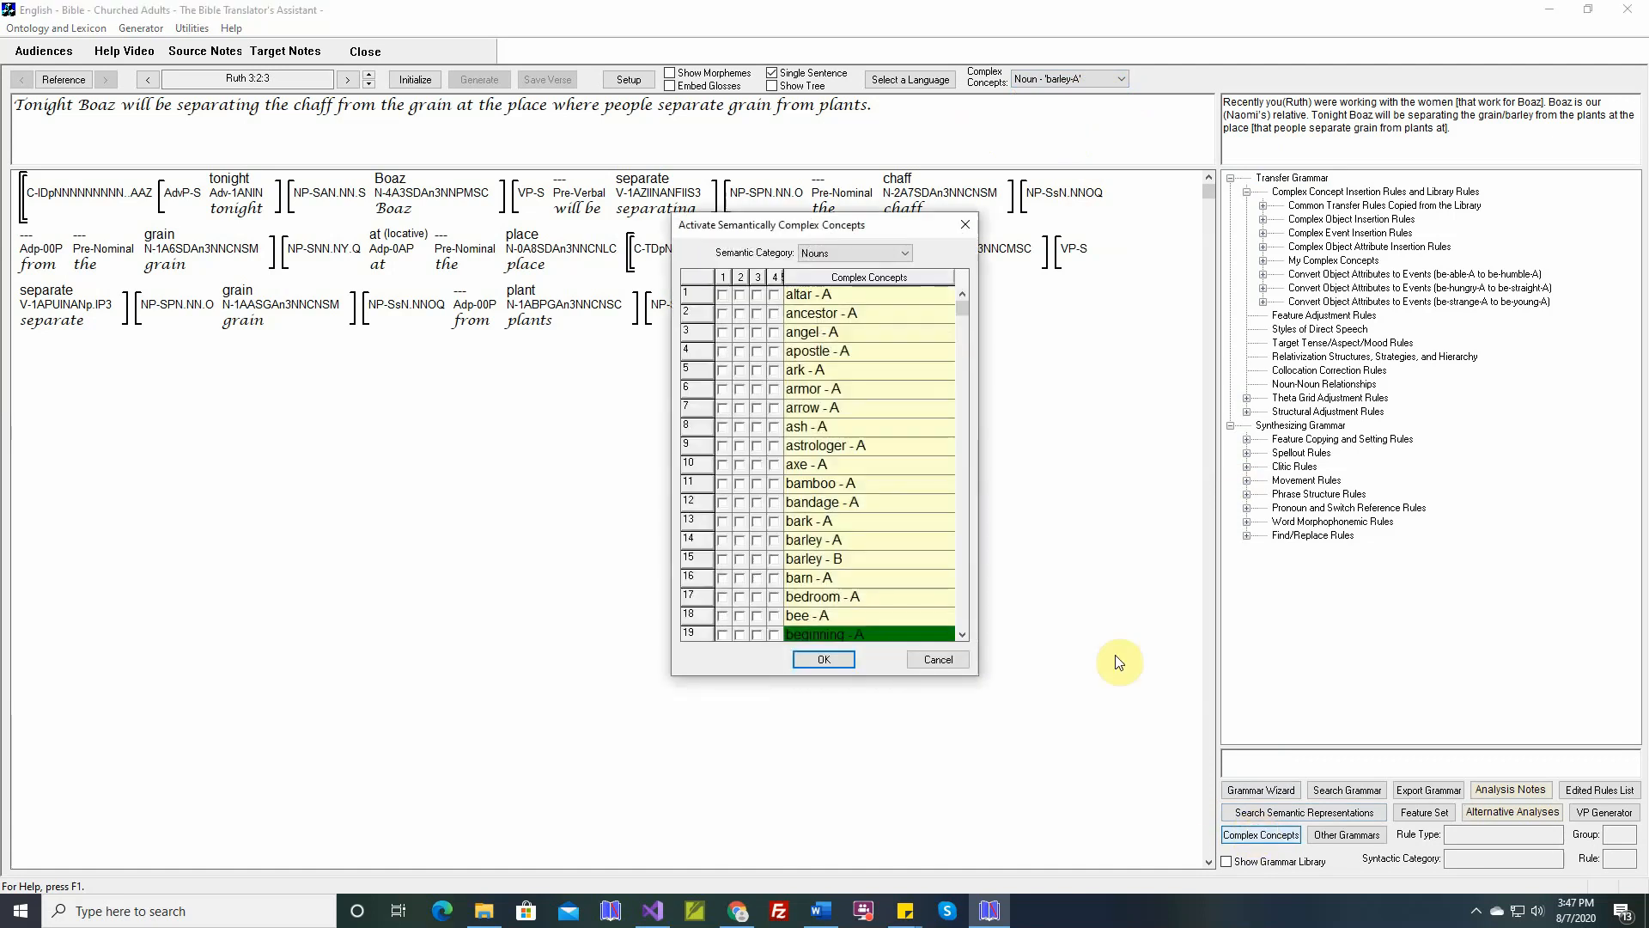
left_click(725, 541)
left_click_drag(962, 307, 954, 565)
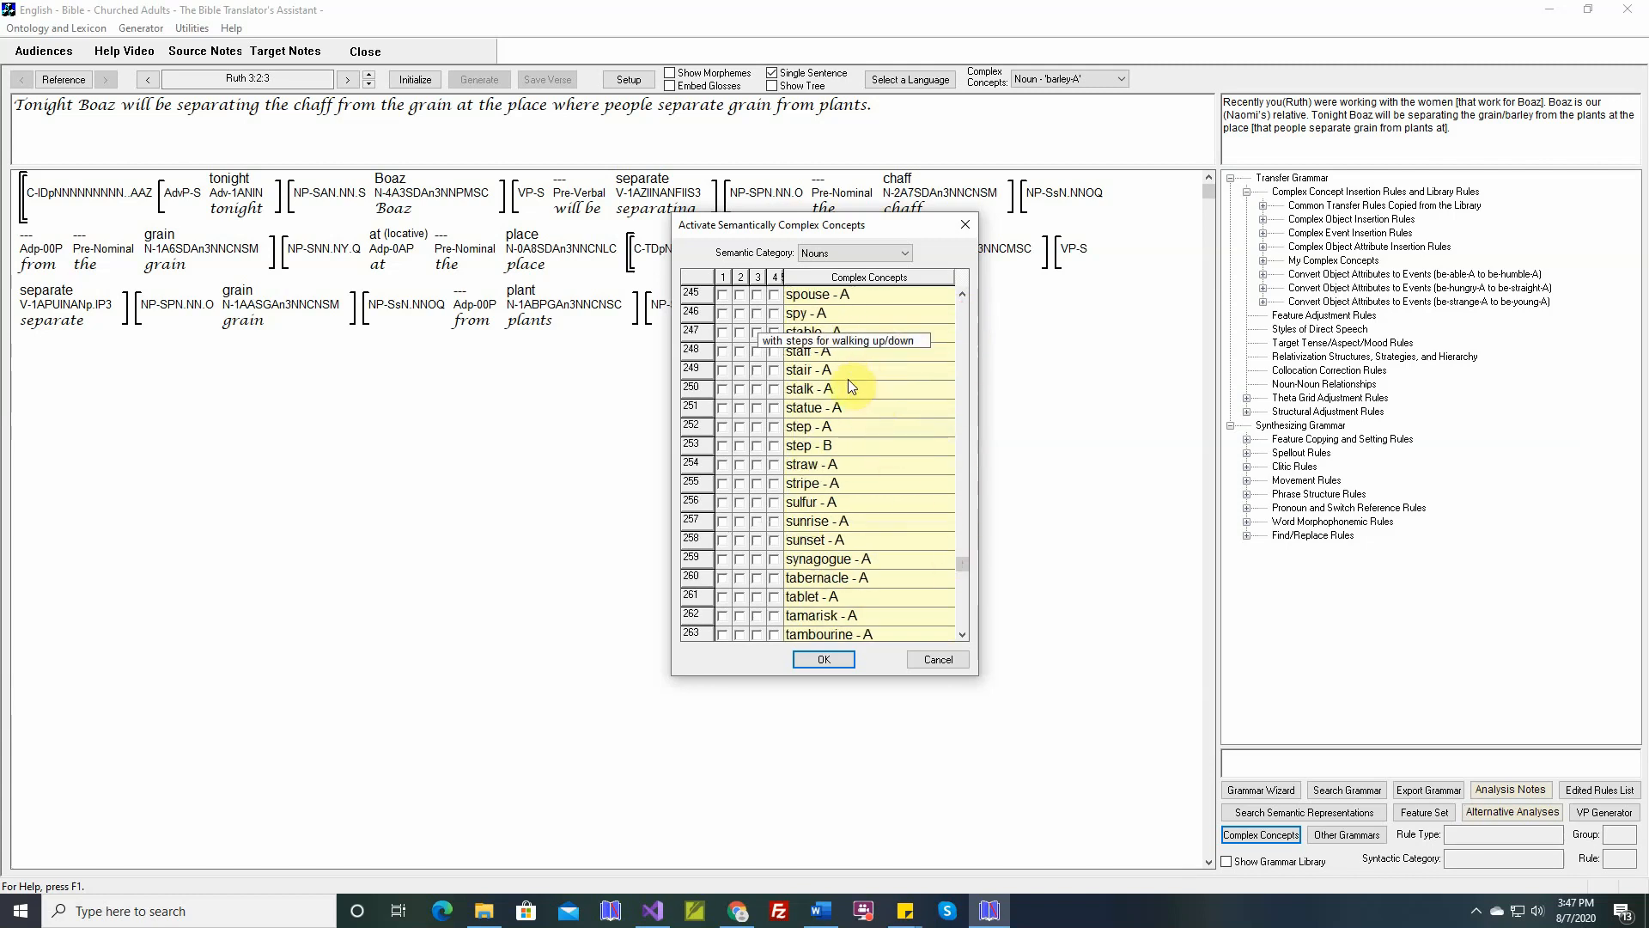
left_click(725, 391)
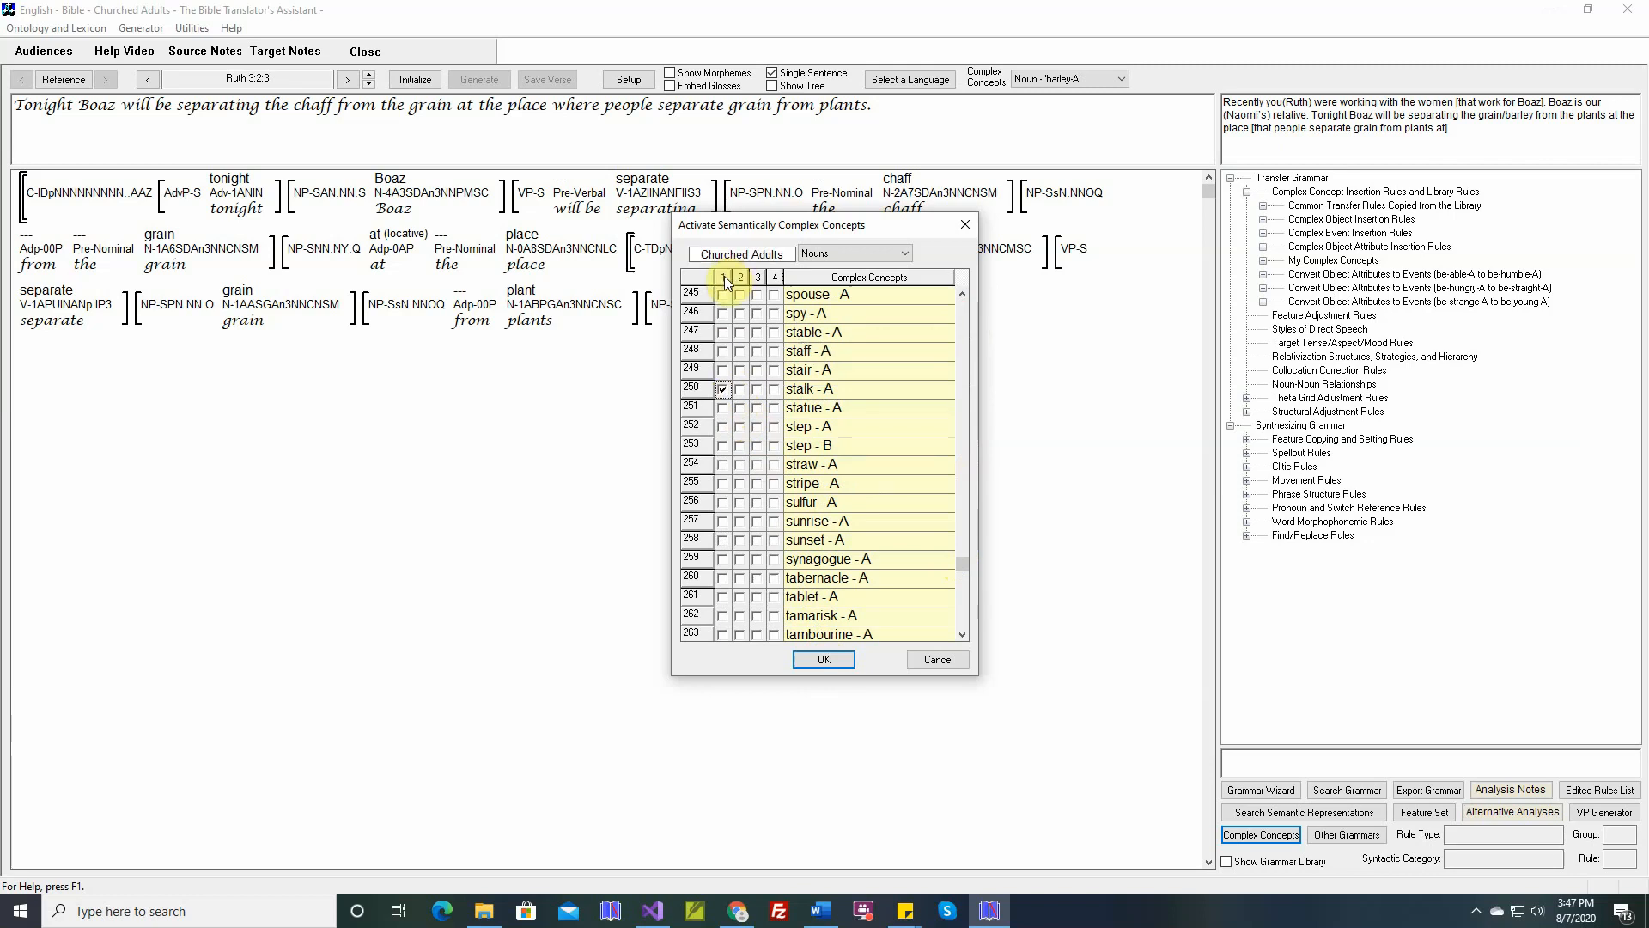
left_click(837, 659)
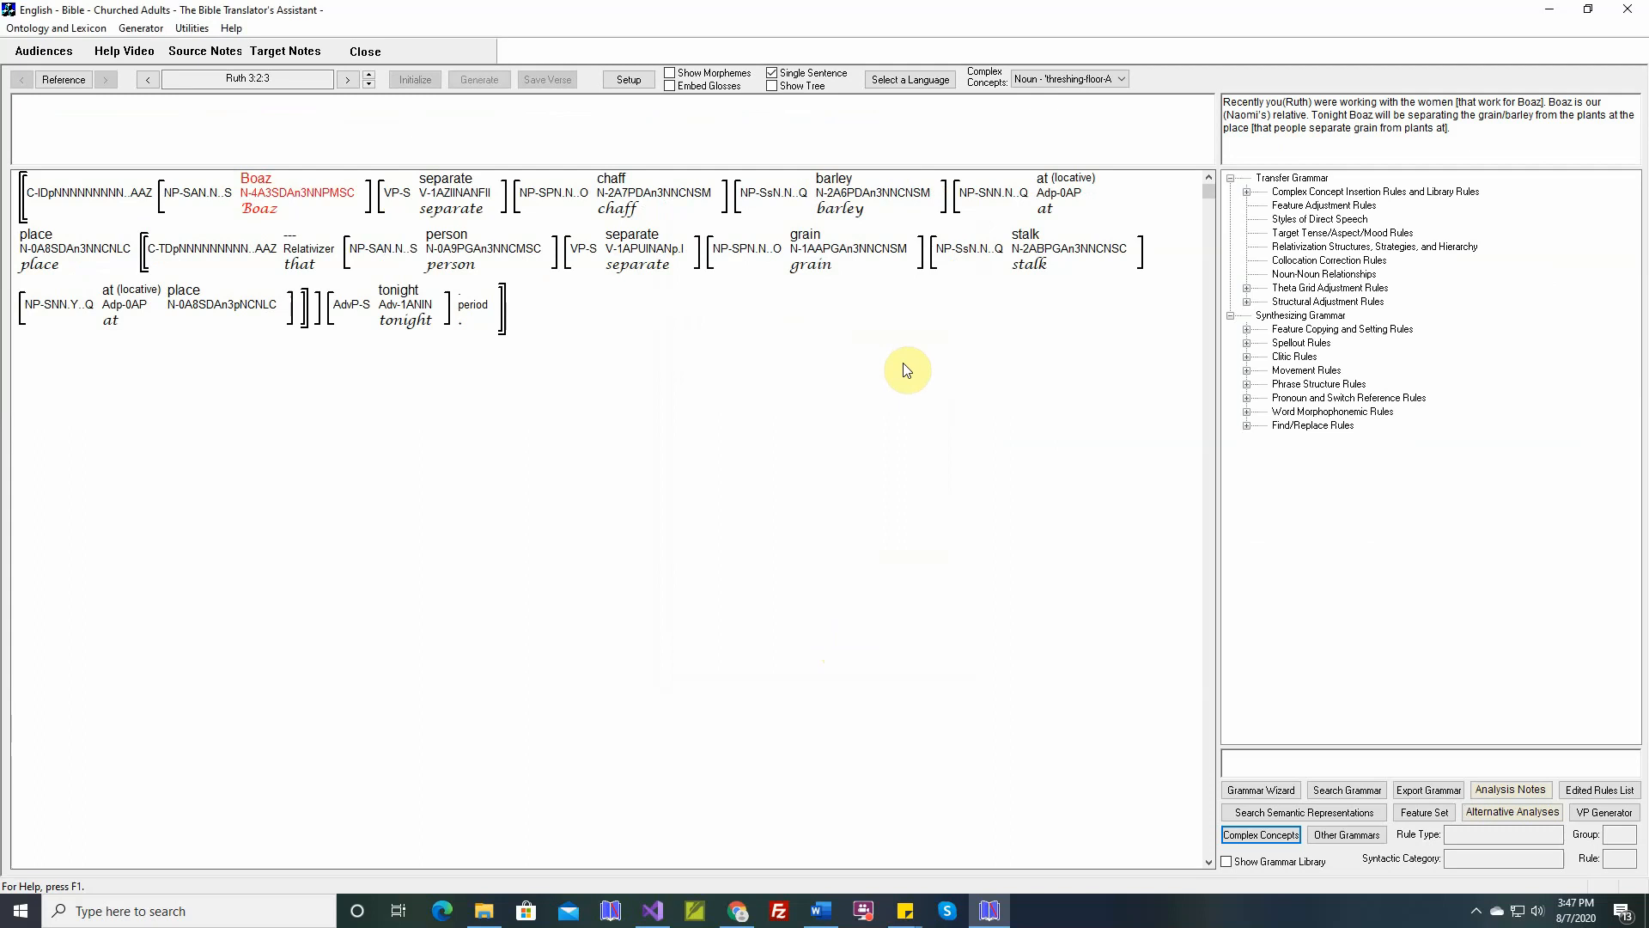
left_click(479, 79)
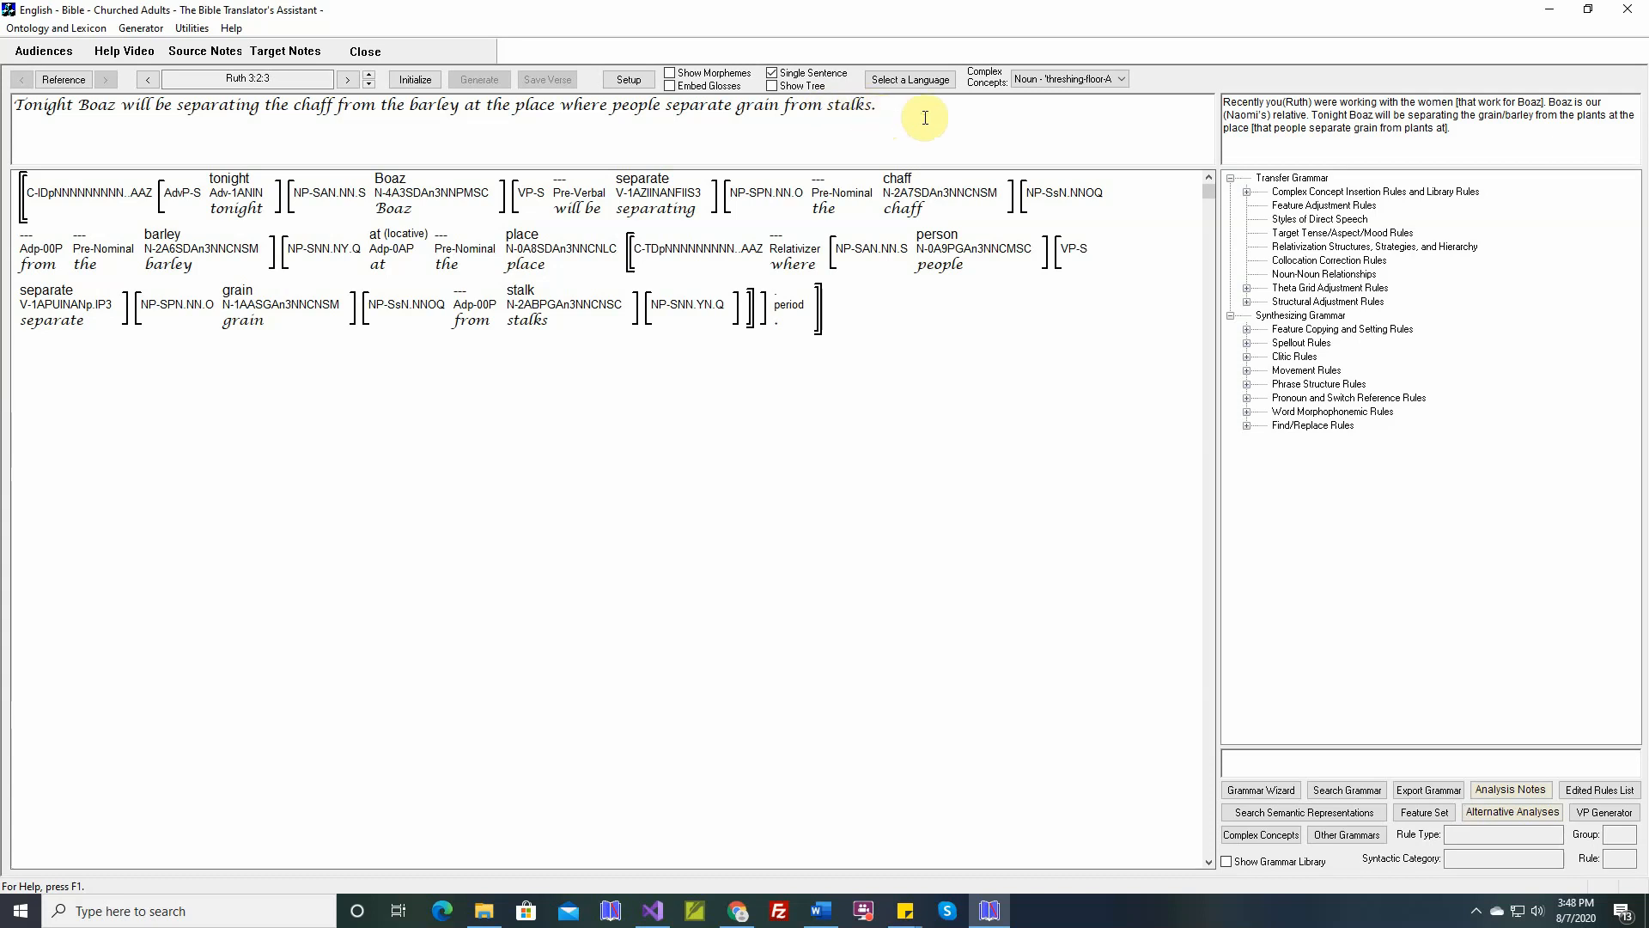
Check the verse's remaining complex concepts and look through the complex event insertion rules for thresh and winnow
left_click(1124, 76)
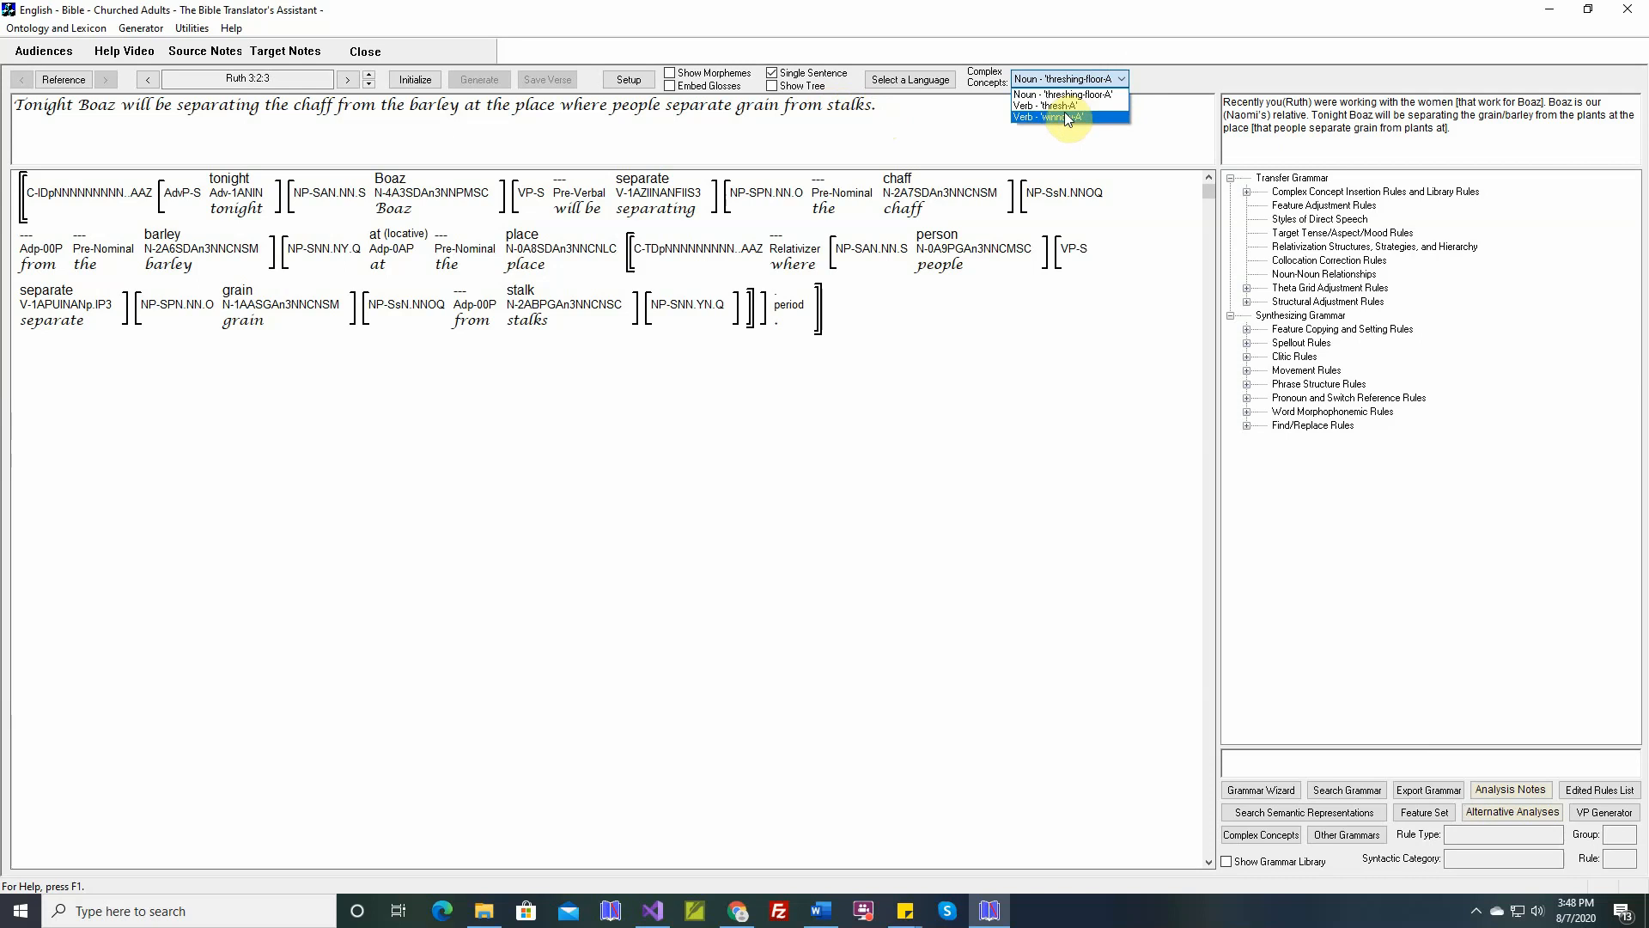
left_click(1257, 204)
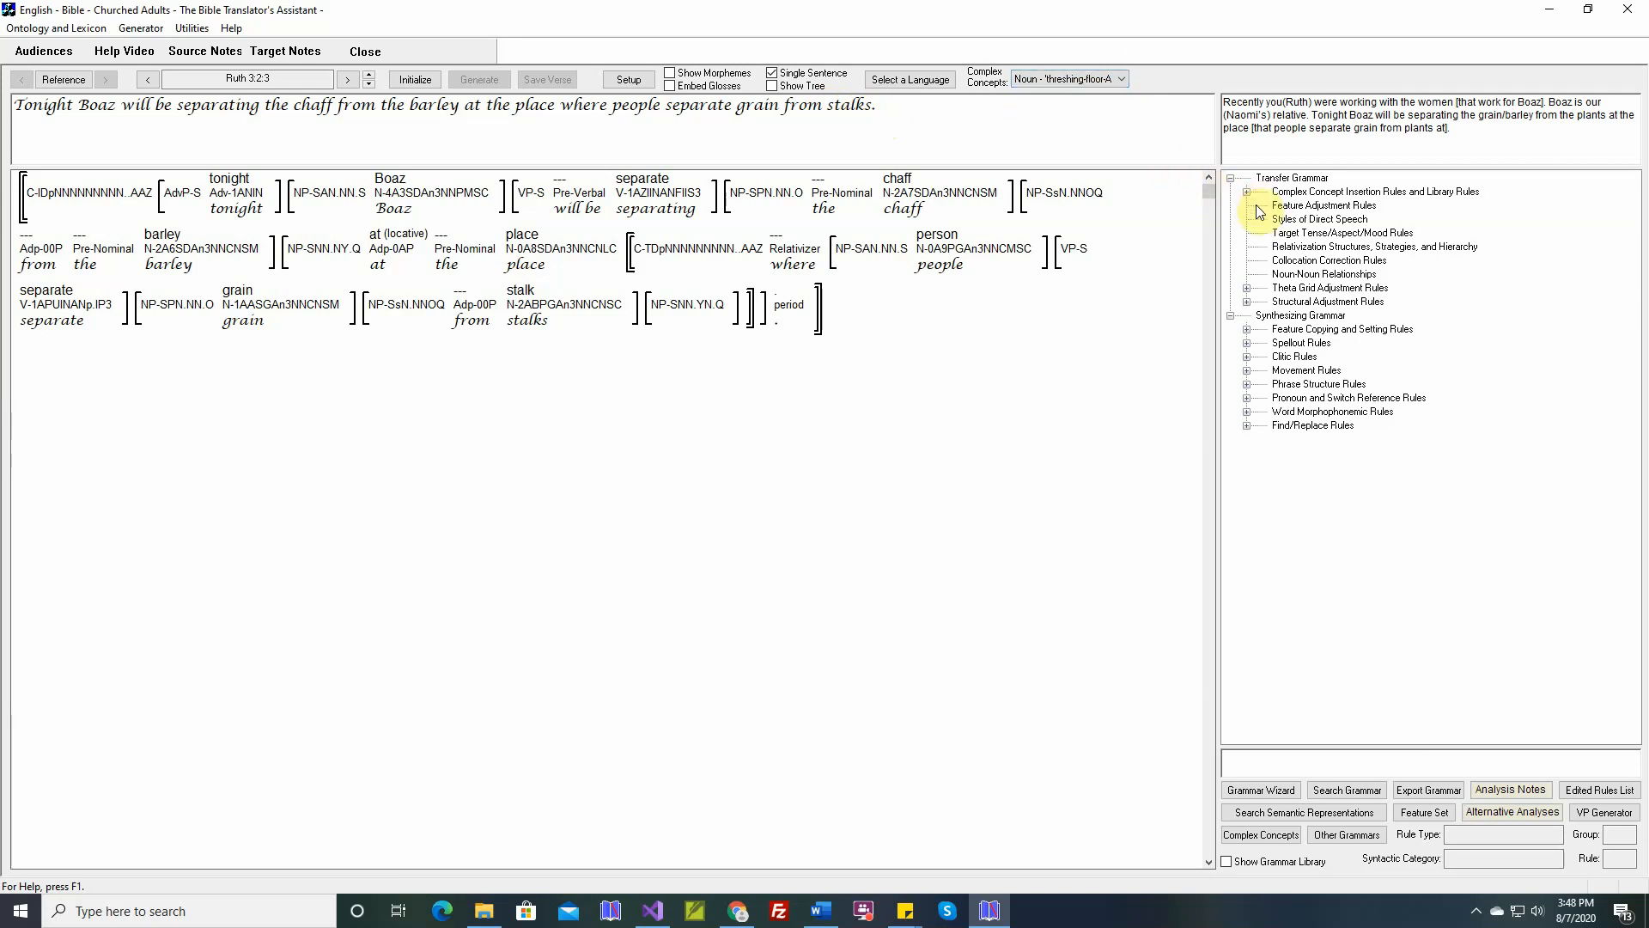
left_click(1247, 193)
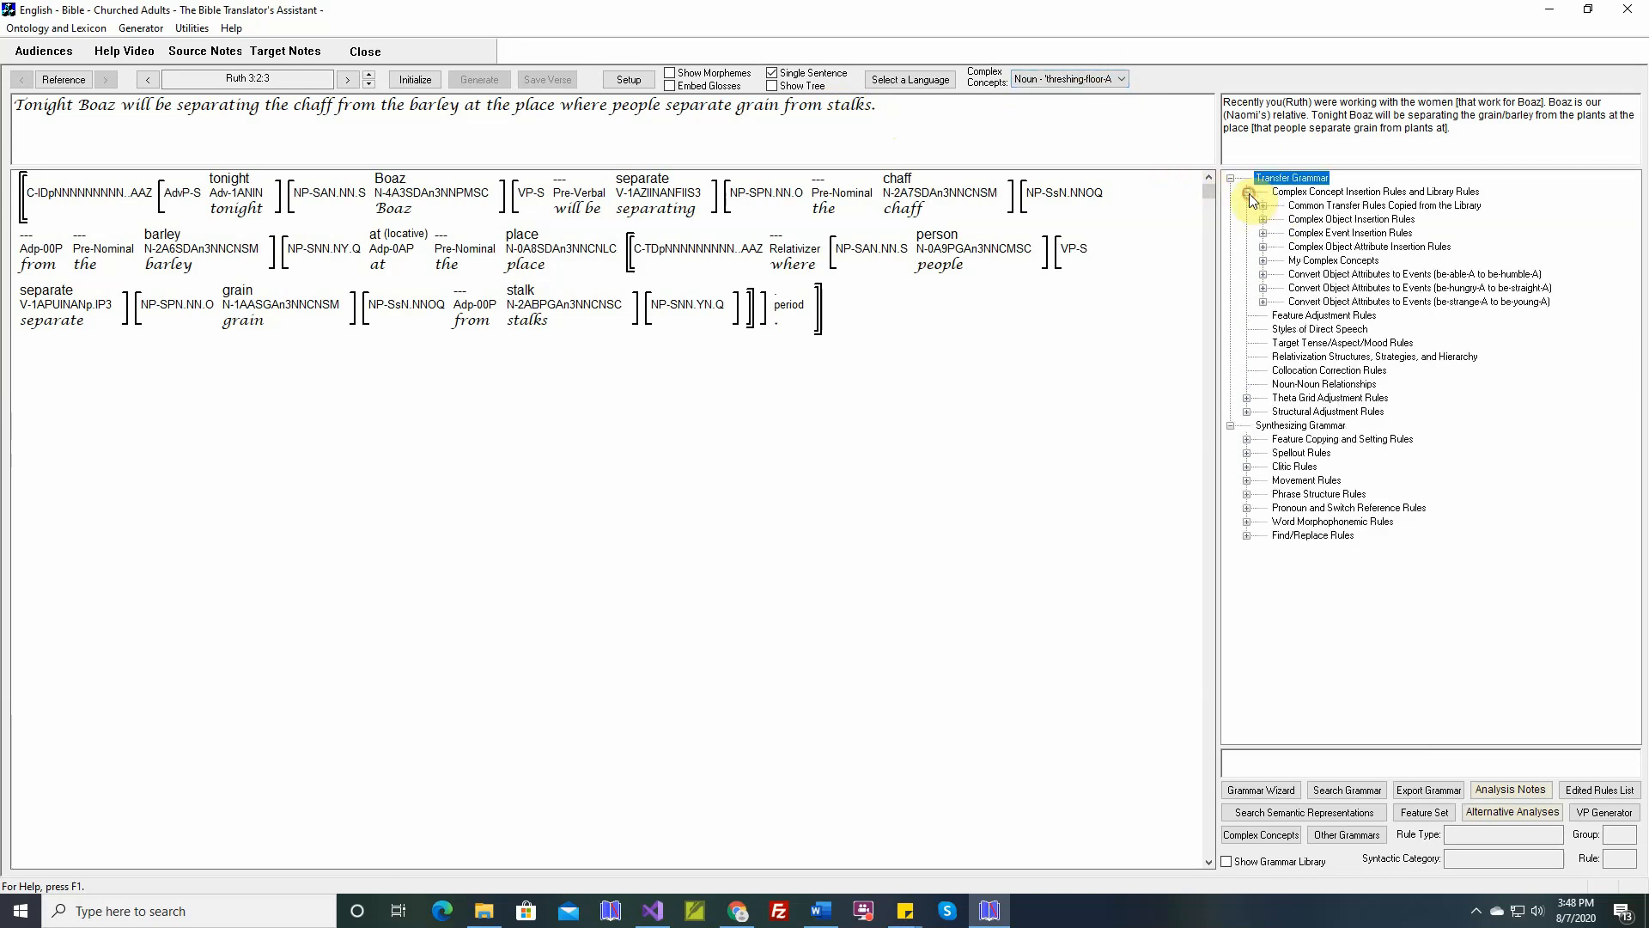
left_click(1265, 235)
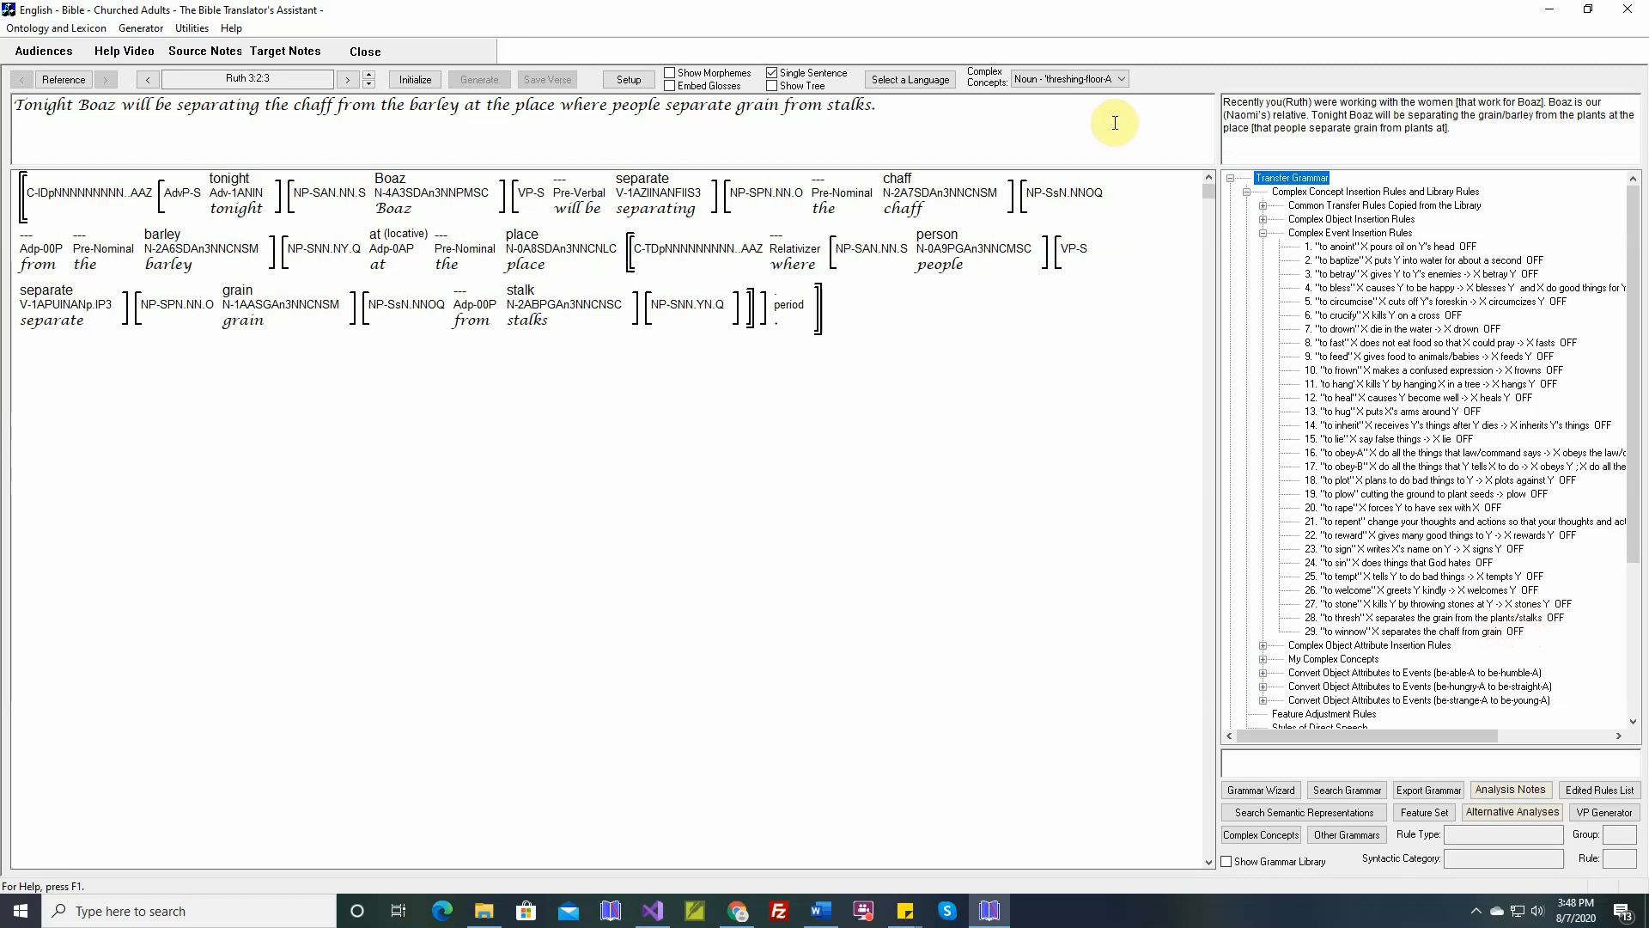
left_click(1121, 80)
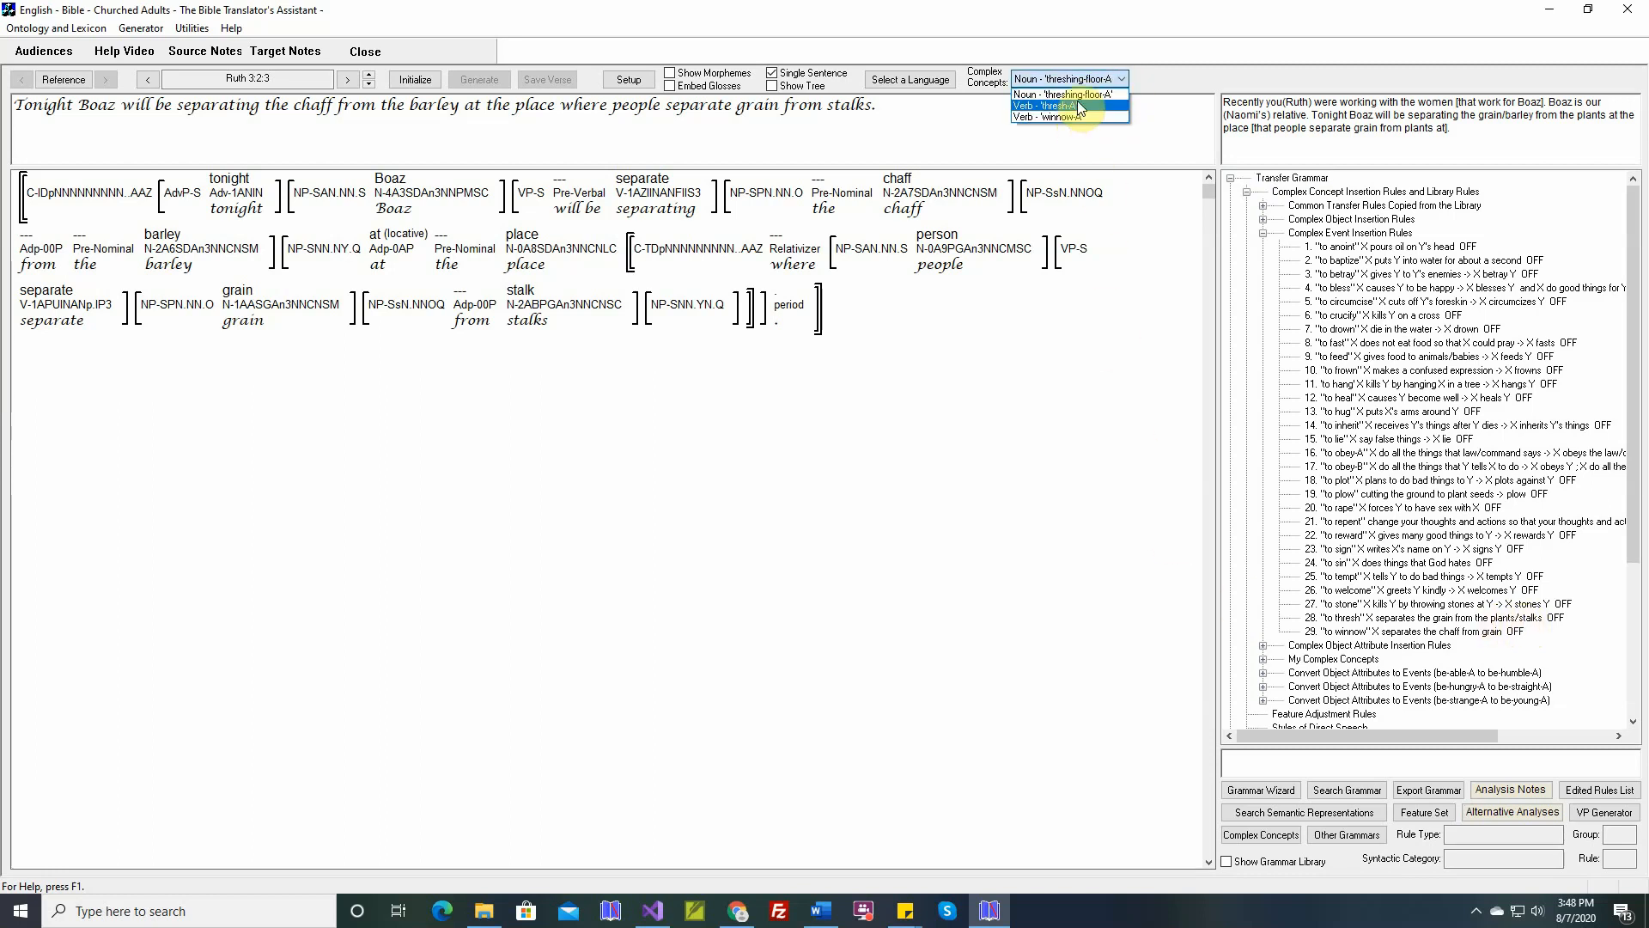
left_click(1096, 172)
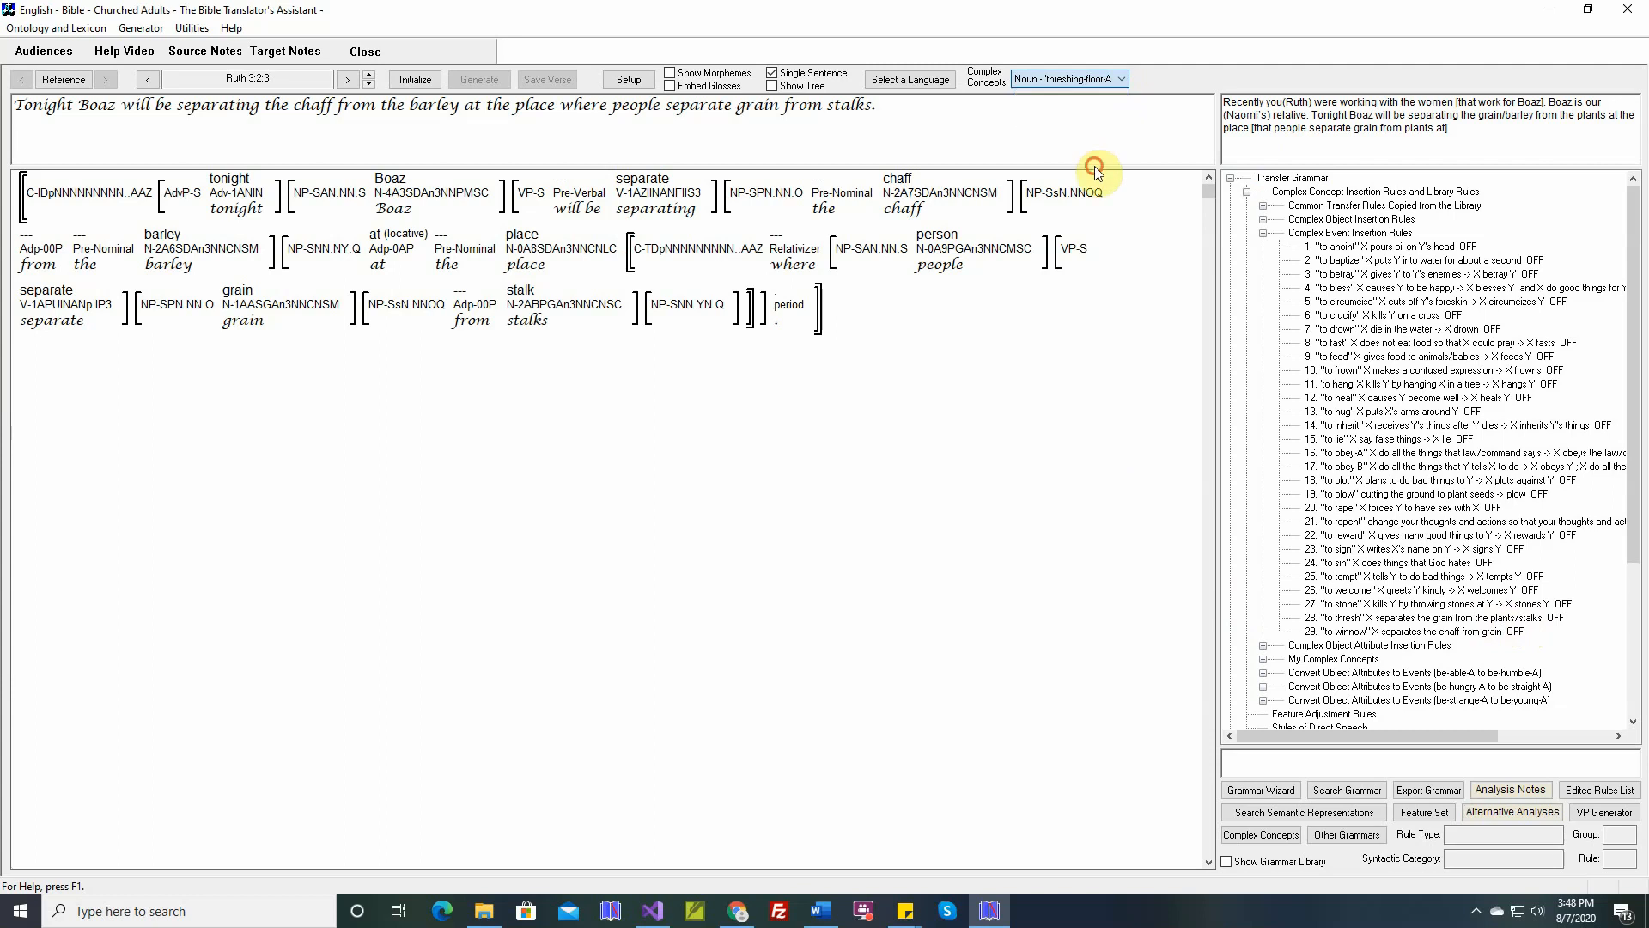
Mark the noun concept threshing-floor-A as active for Churched Adults among the semantically complex concepts
left_click(1261, 835)
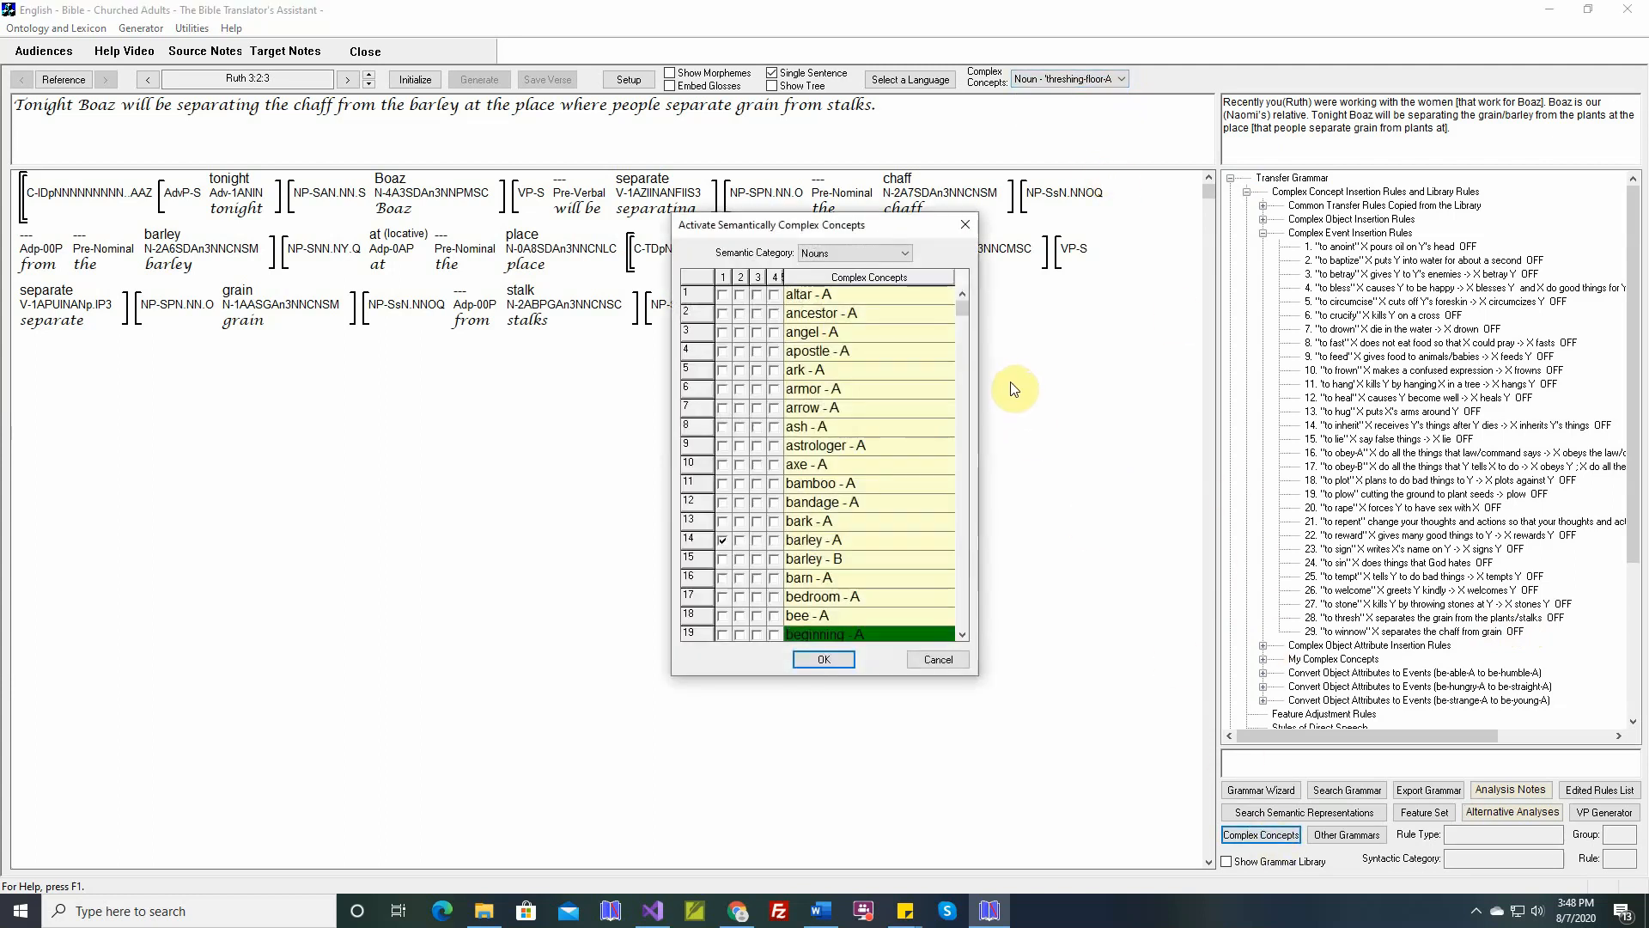
left_click_drag(962, 308, 980, 584)
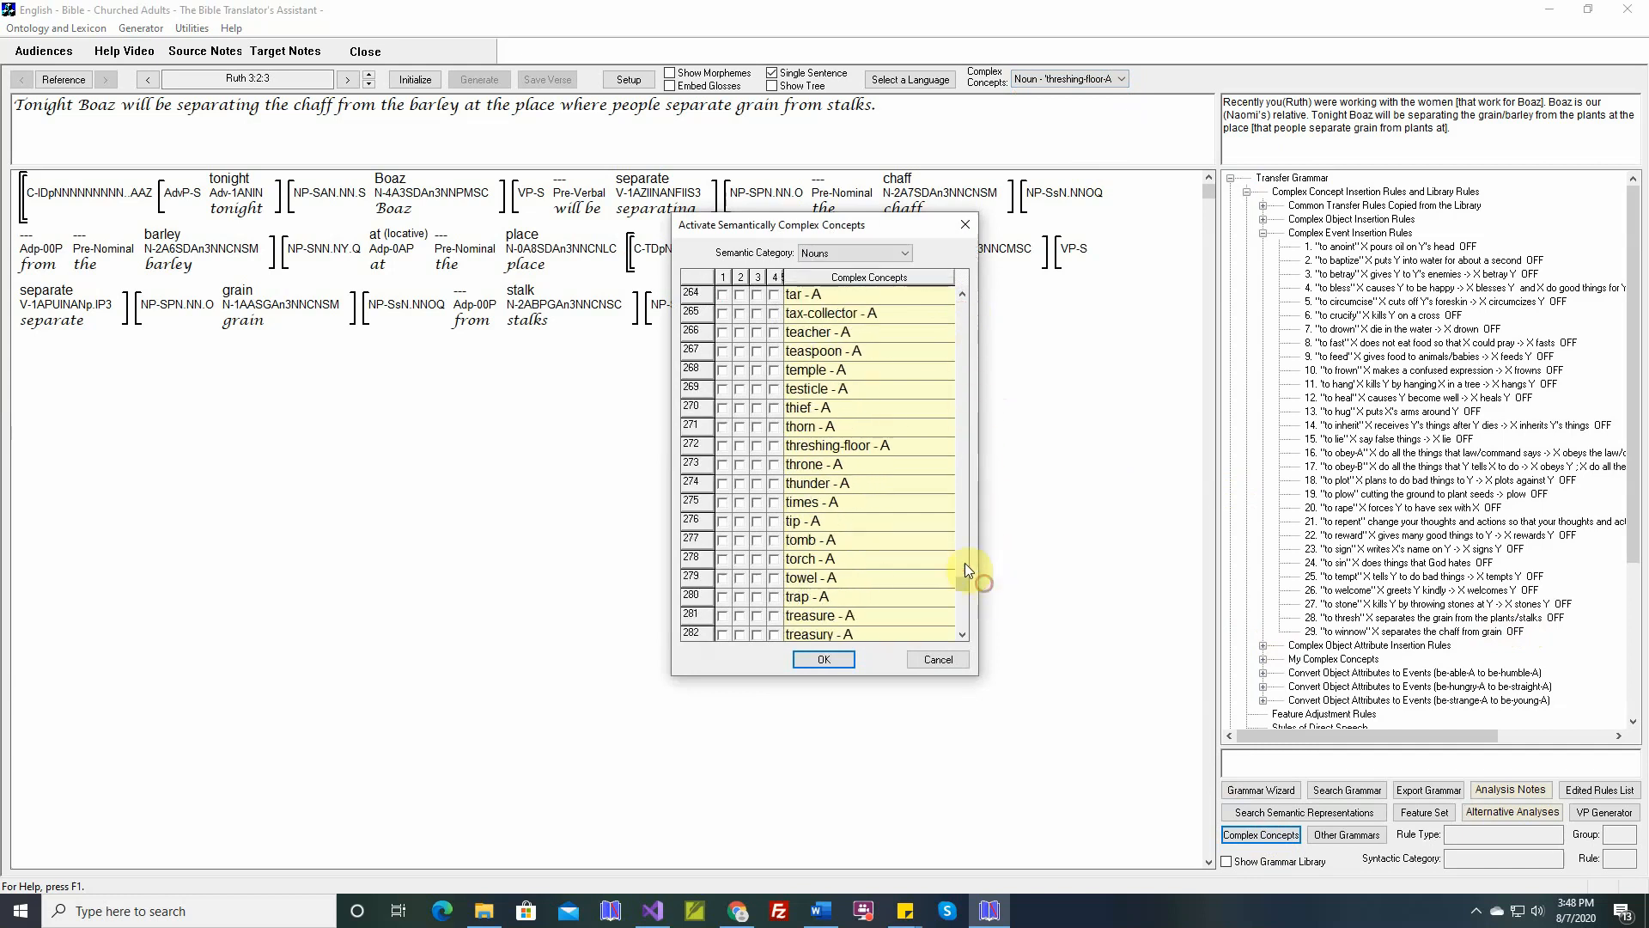
left_click(723, 446)
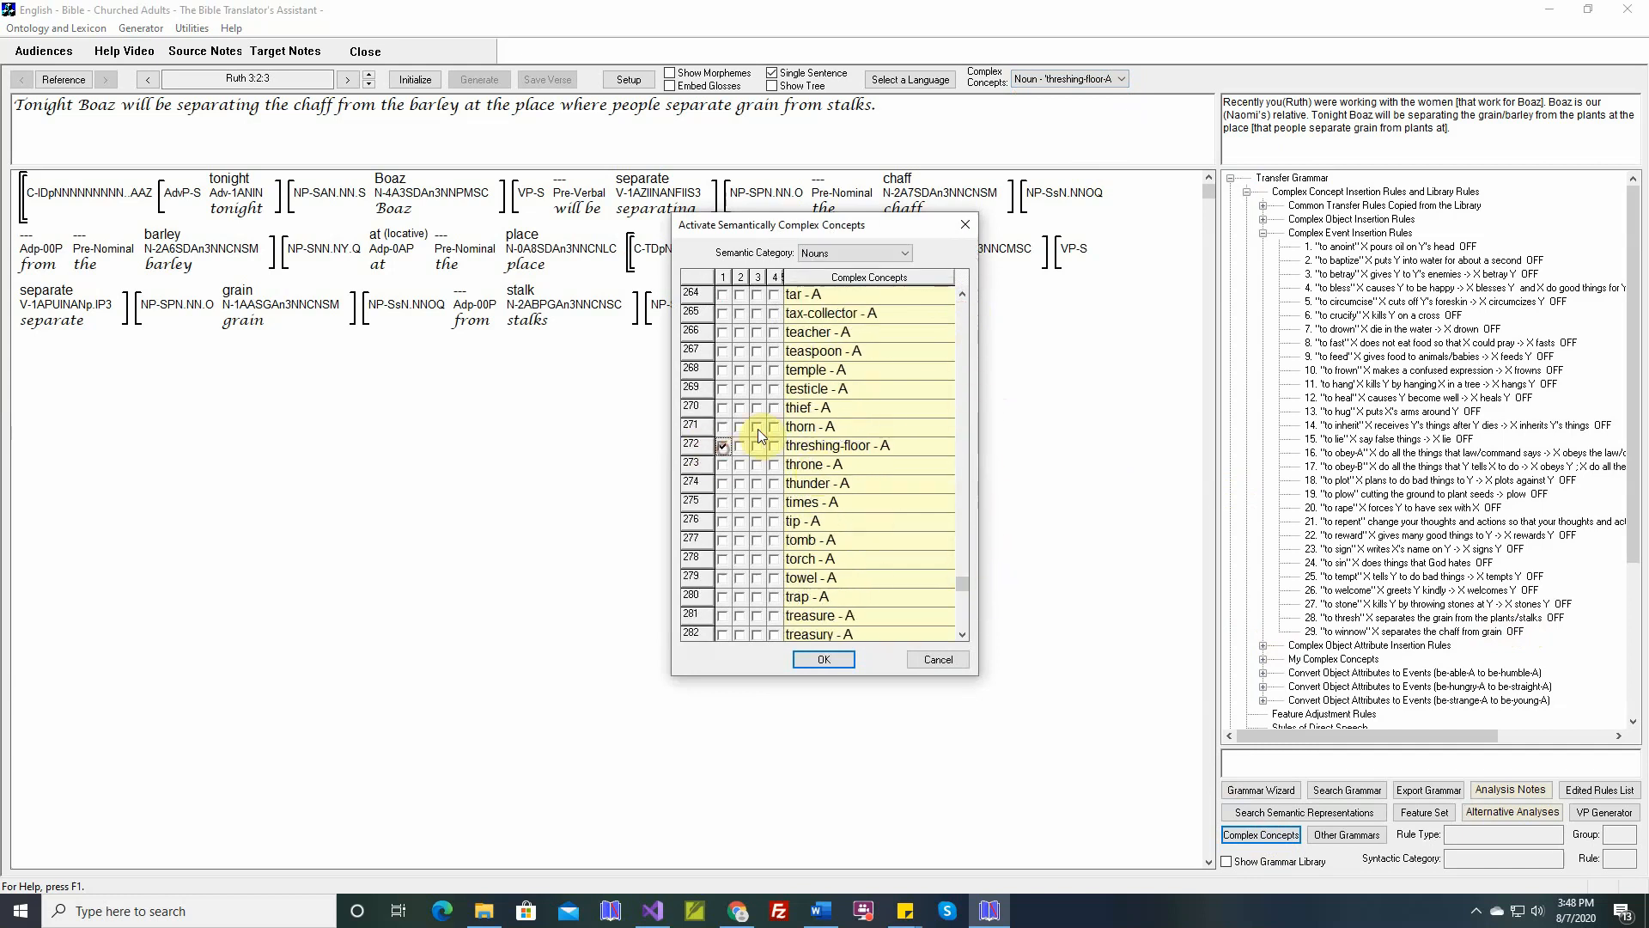
Activate the verb concepts thresh-A and winnow-A for Churched Adults and apply the concept selection
left_click(874, 256)
left_click(858, 280)
left_click_drag(960, 318, 960, 600)
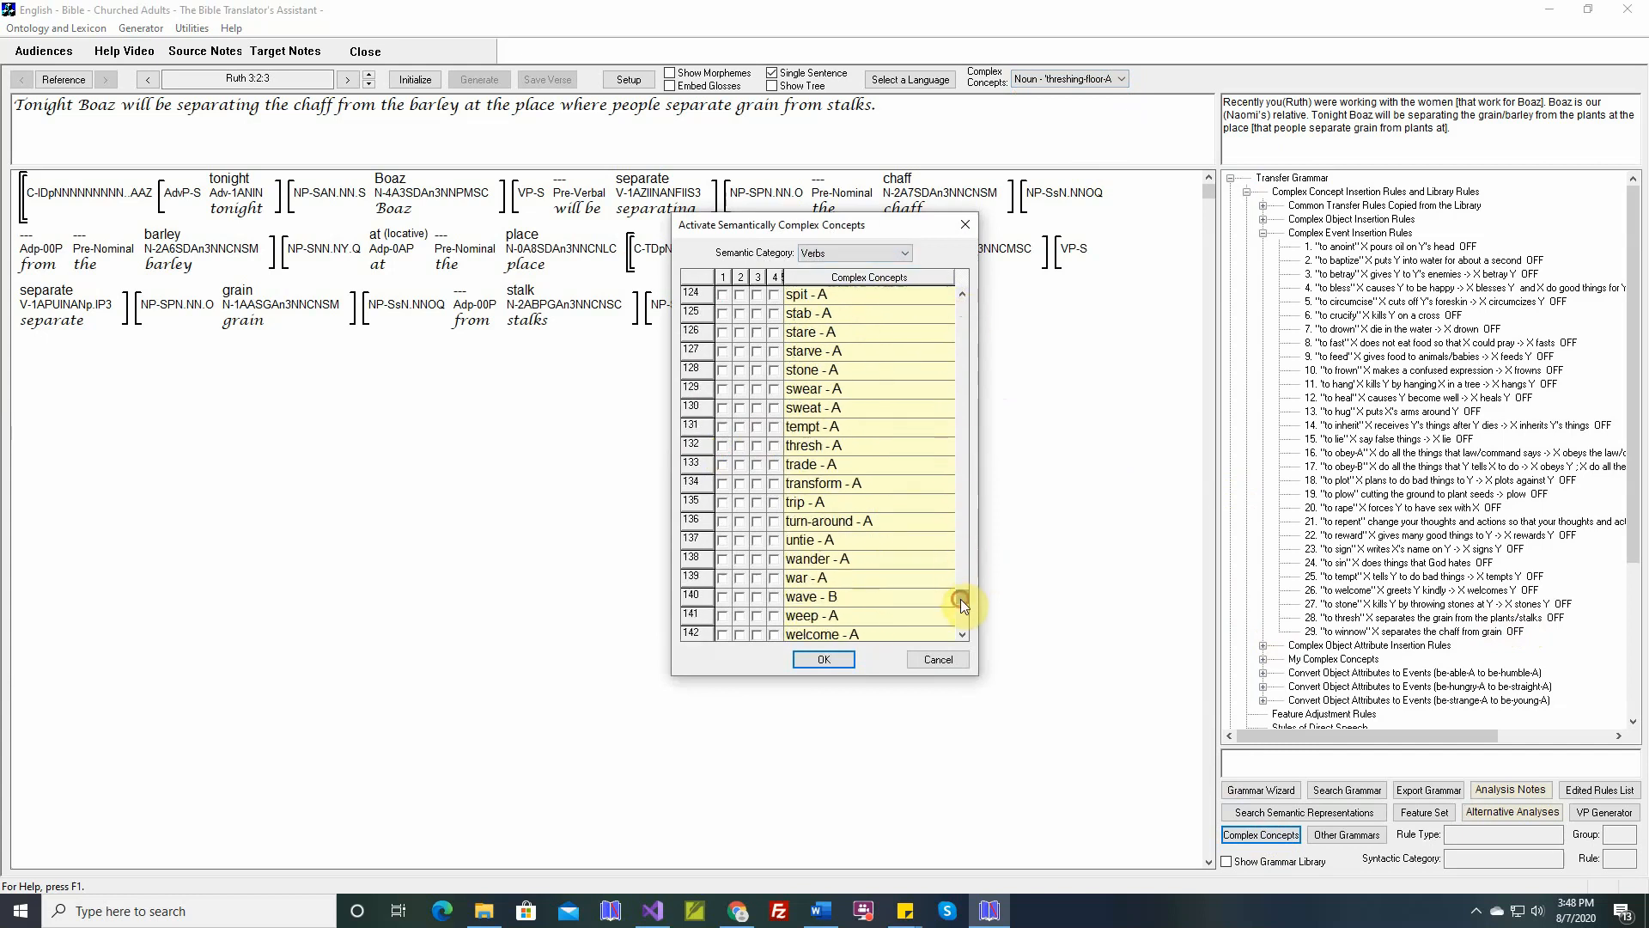
left_click(723, 447)
left_click_drag(967, 603, 962, 624)
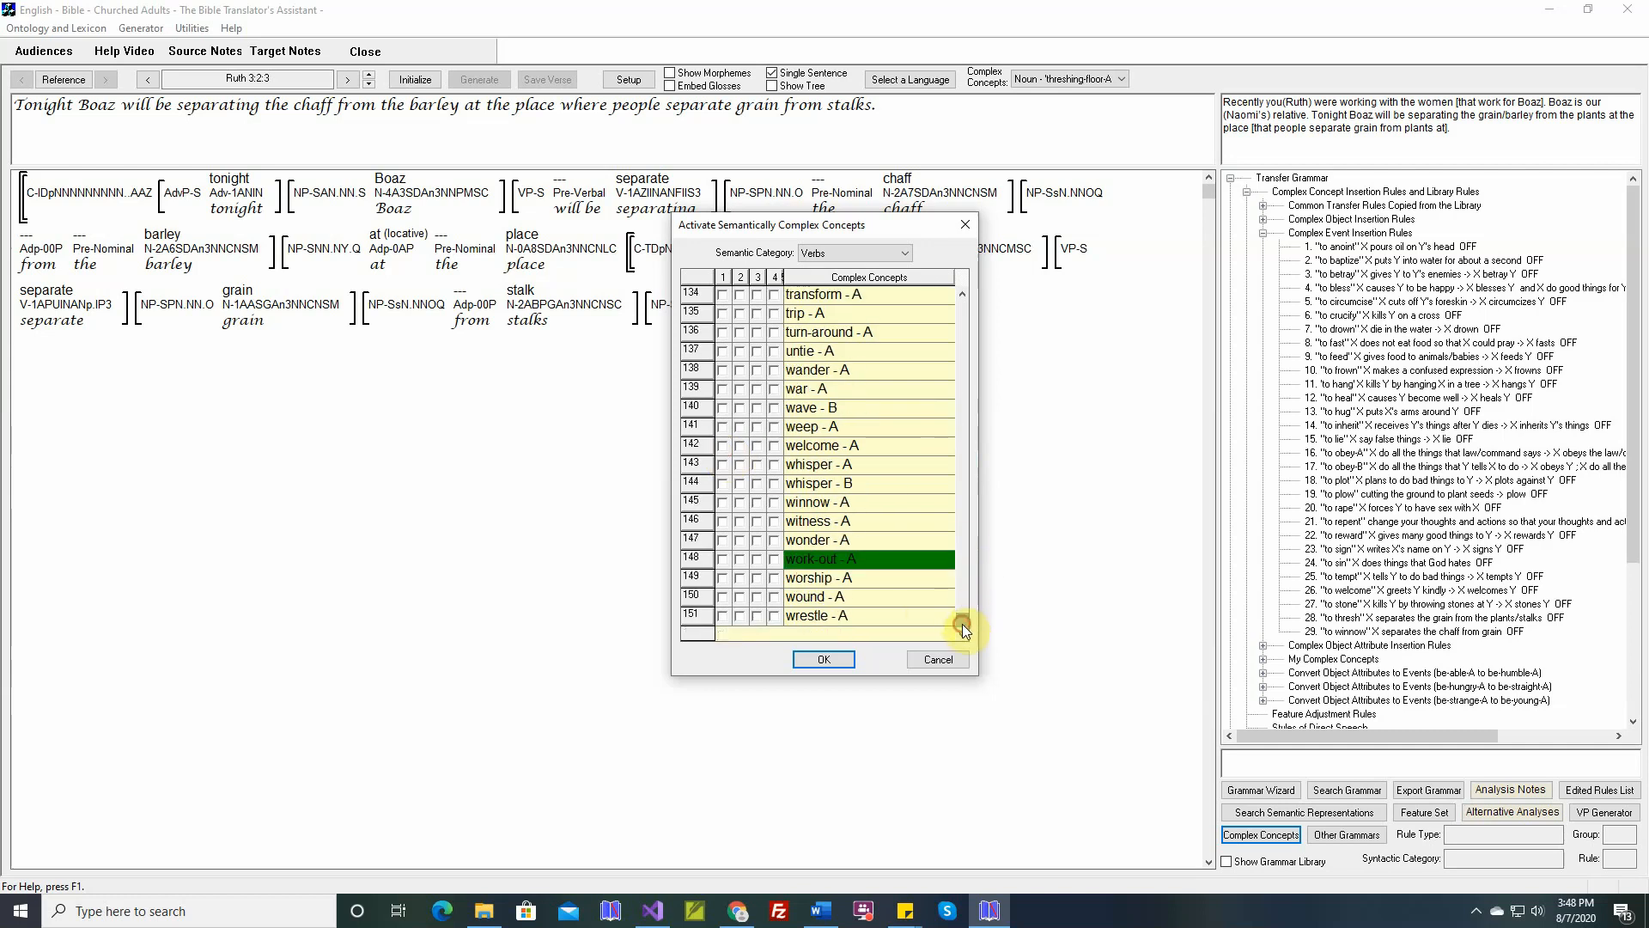
left_click(721, 509)
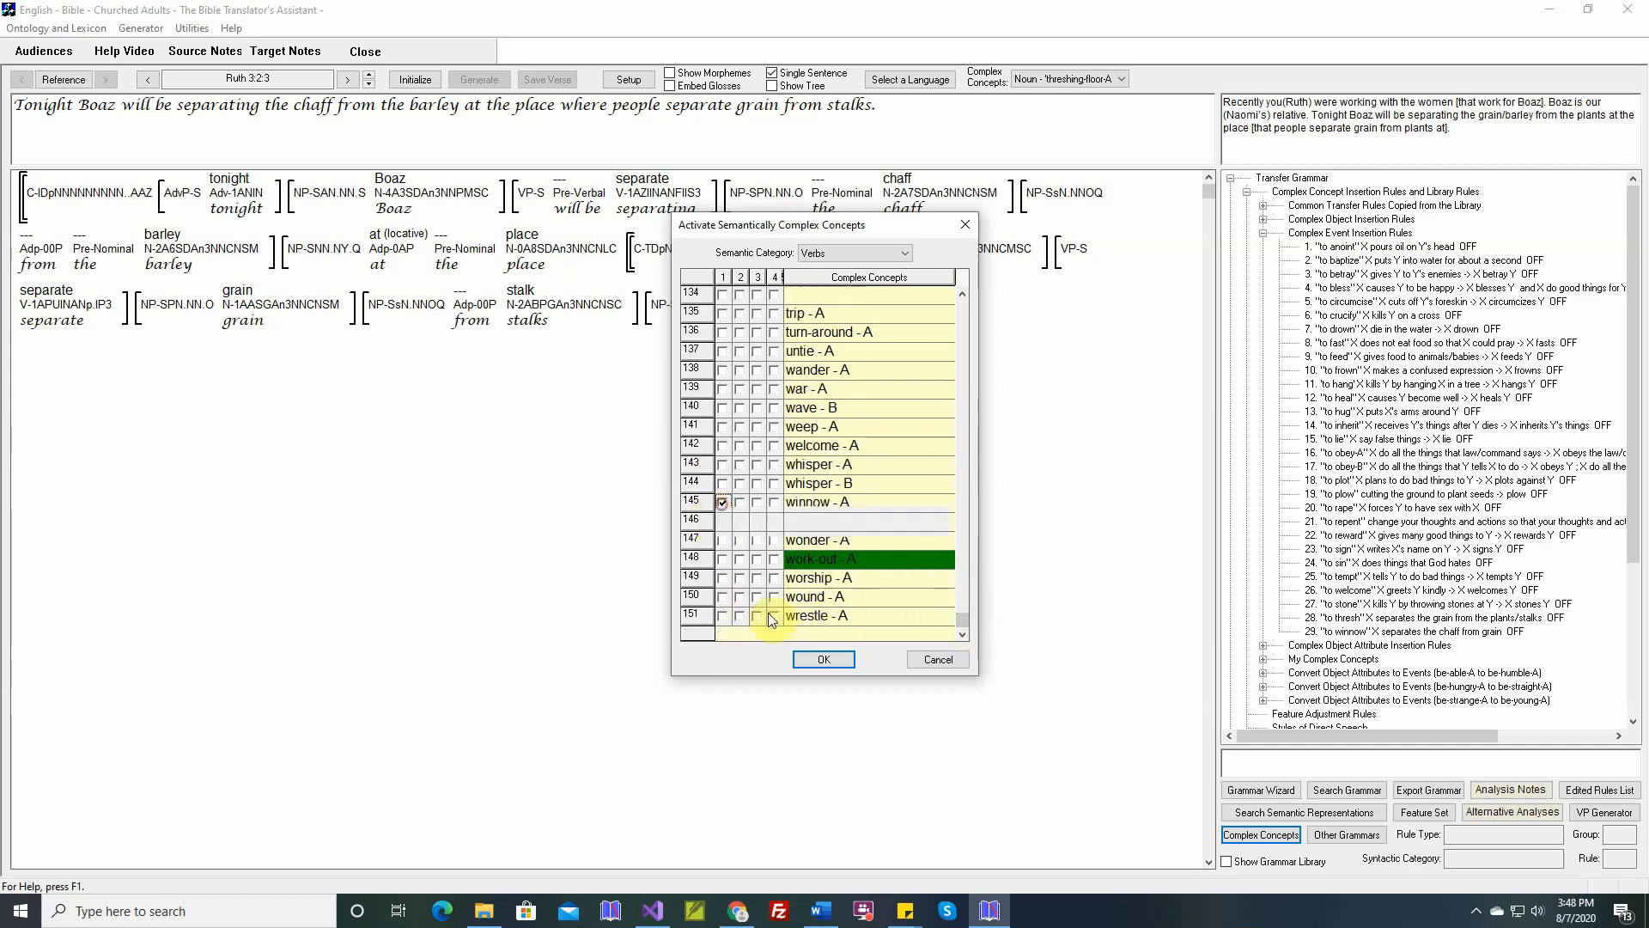
left_click(824, 659)
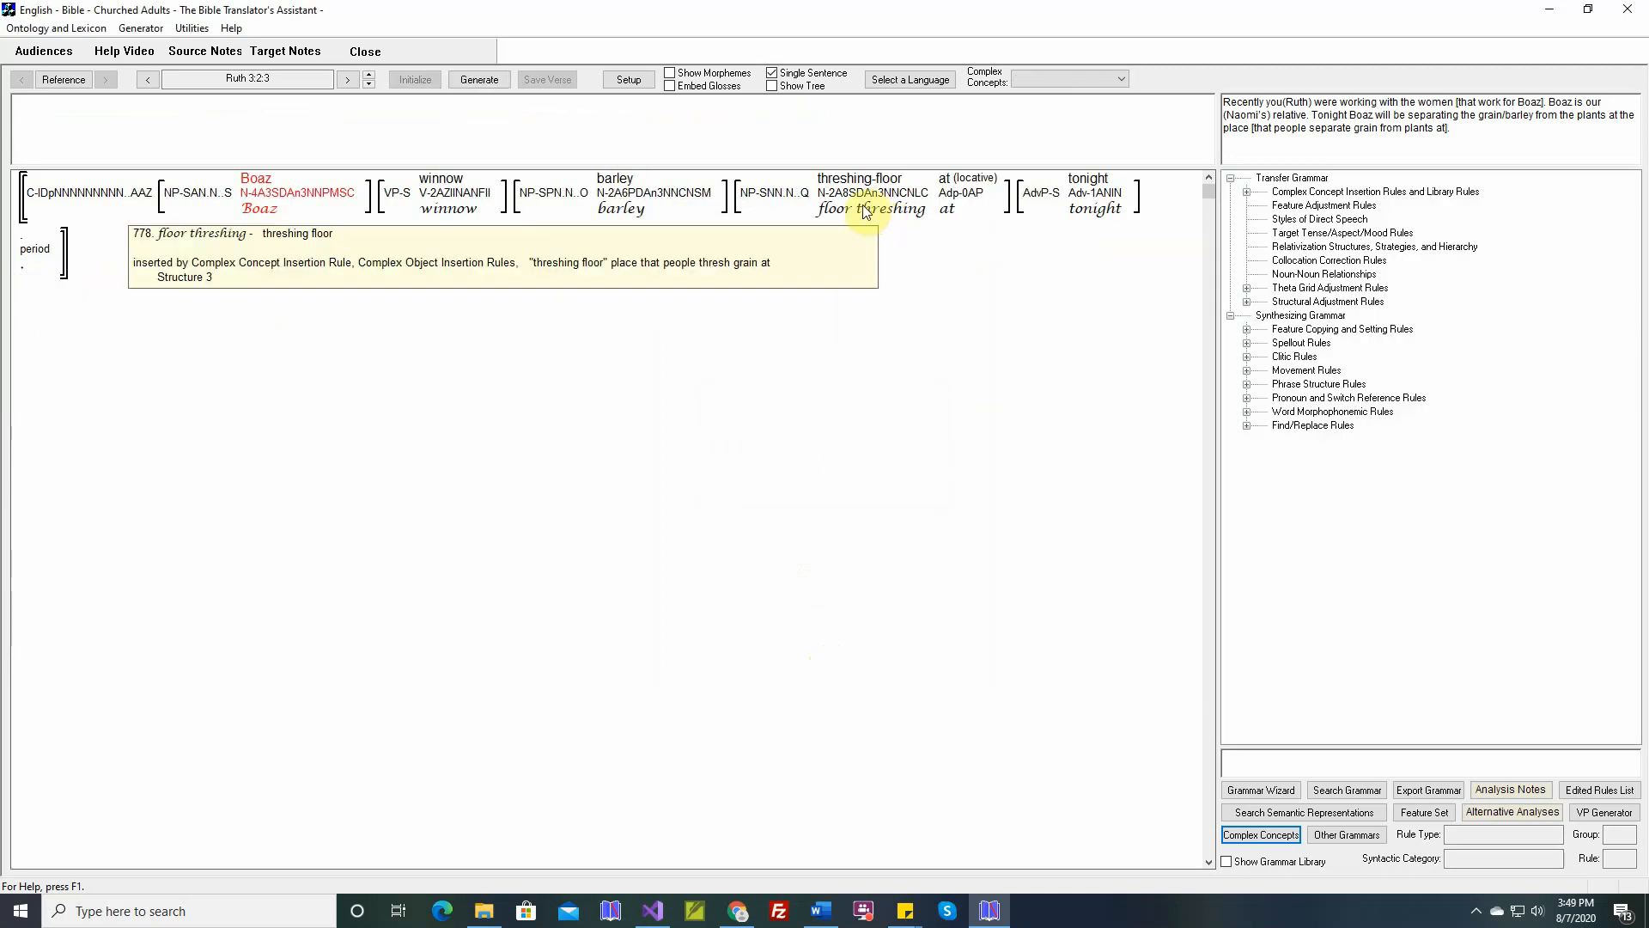
Generate the verse with the activated concepts and check its list of complex concepts
left_click(493, 81)
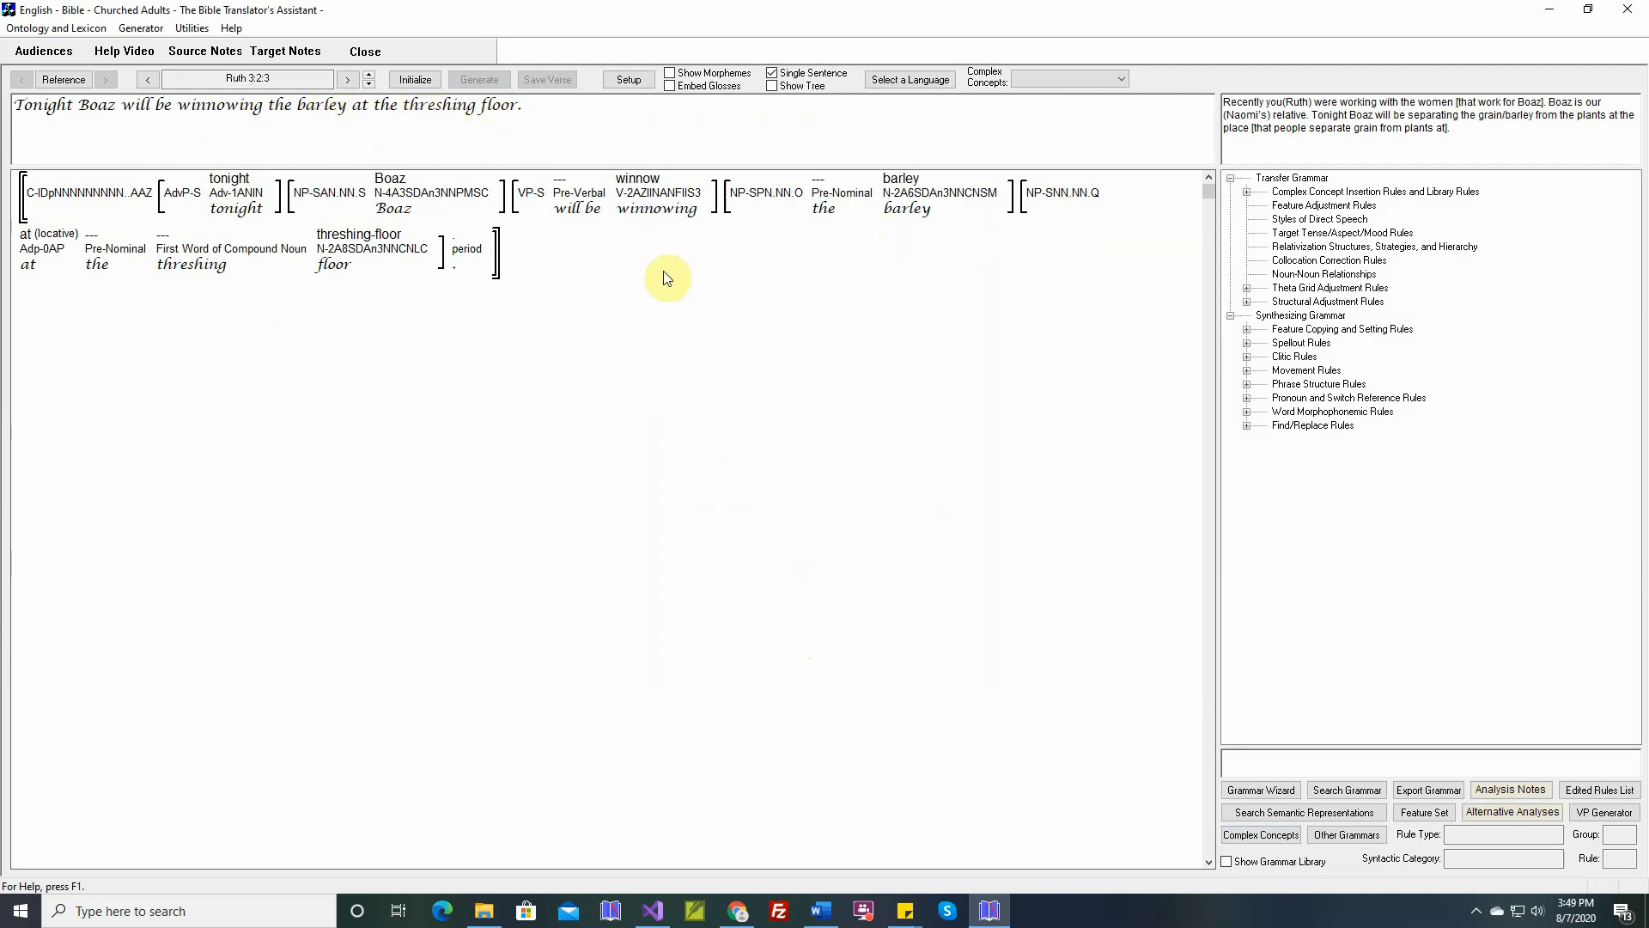
left_click(1127, 83)
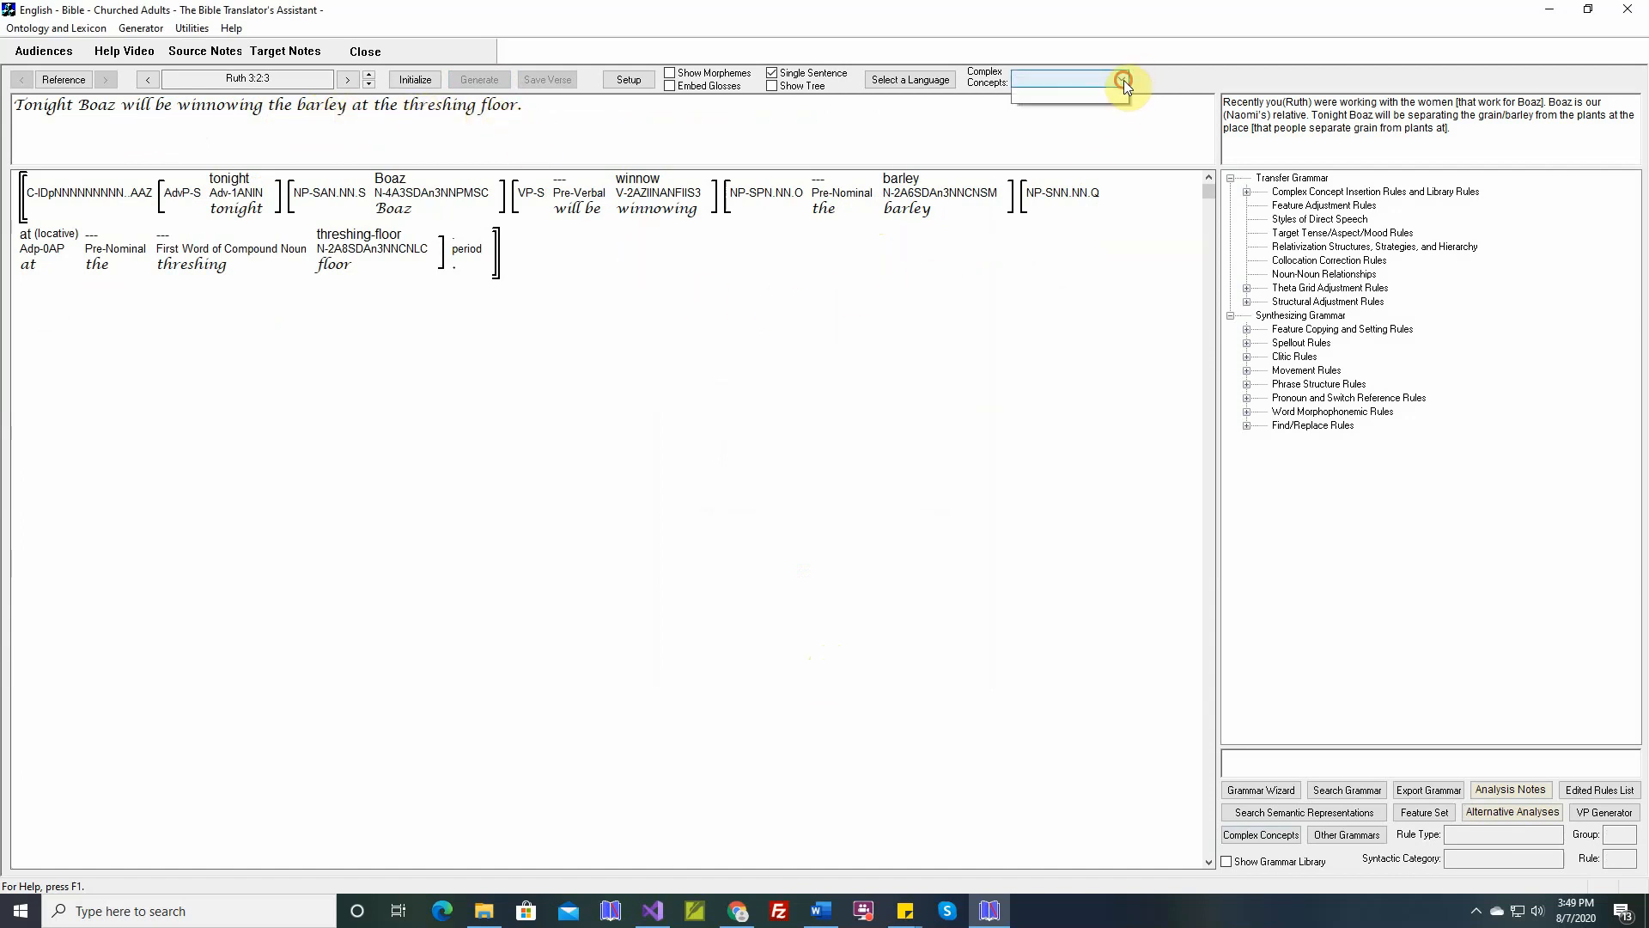
left_click(1105, 167)
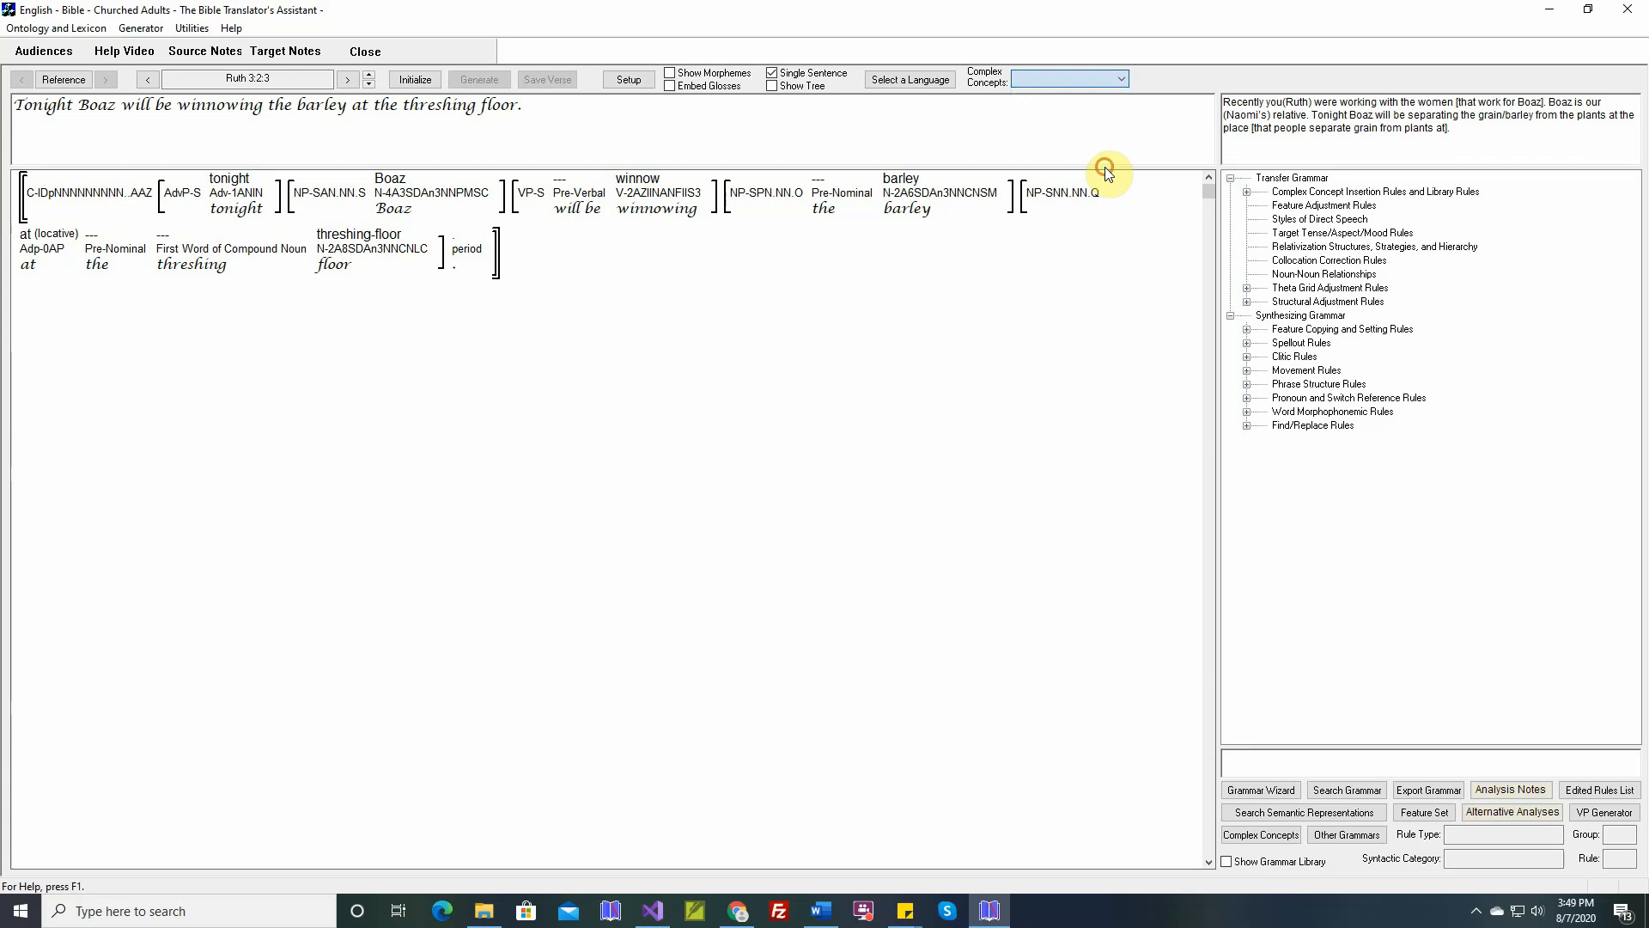
Activate all semantically complex noun concepts and all verb concepts for the Churched Adults audience
left_click(1263, 836)
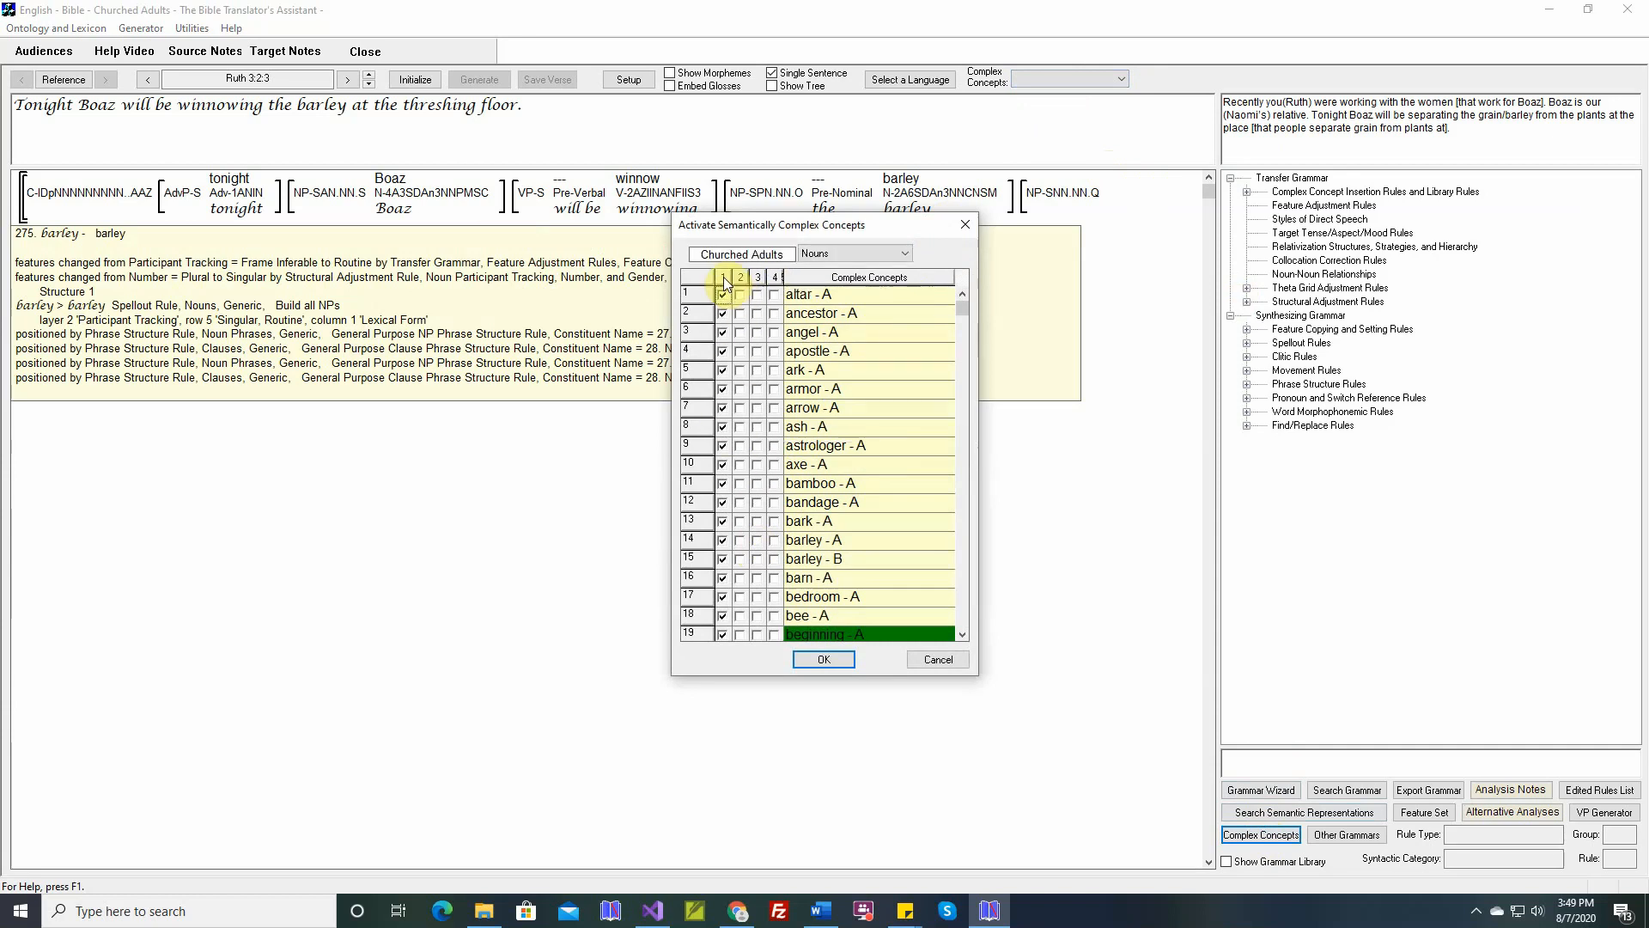
left_click(826, 253)
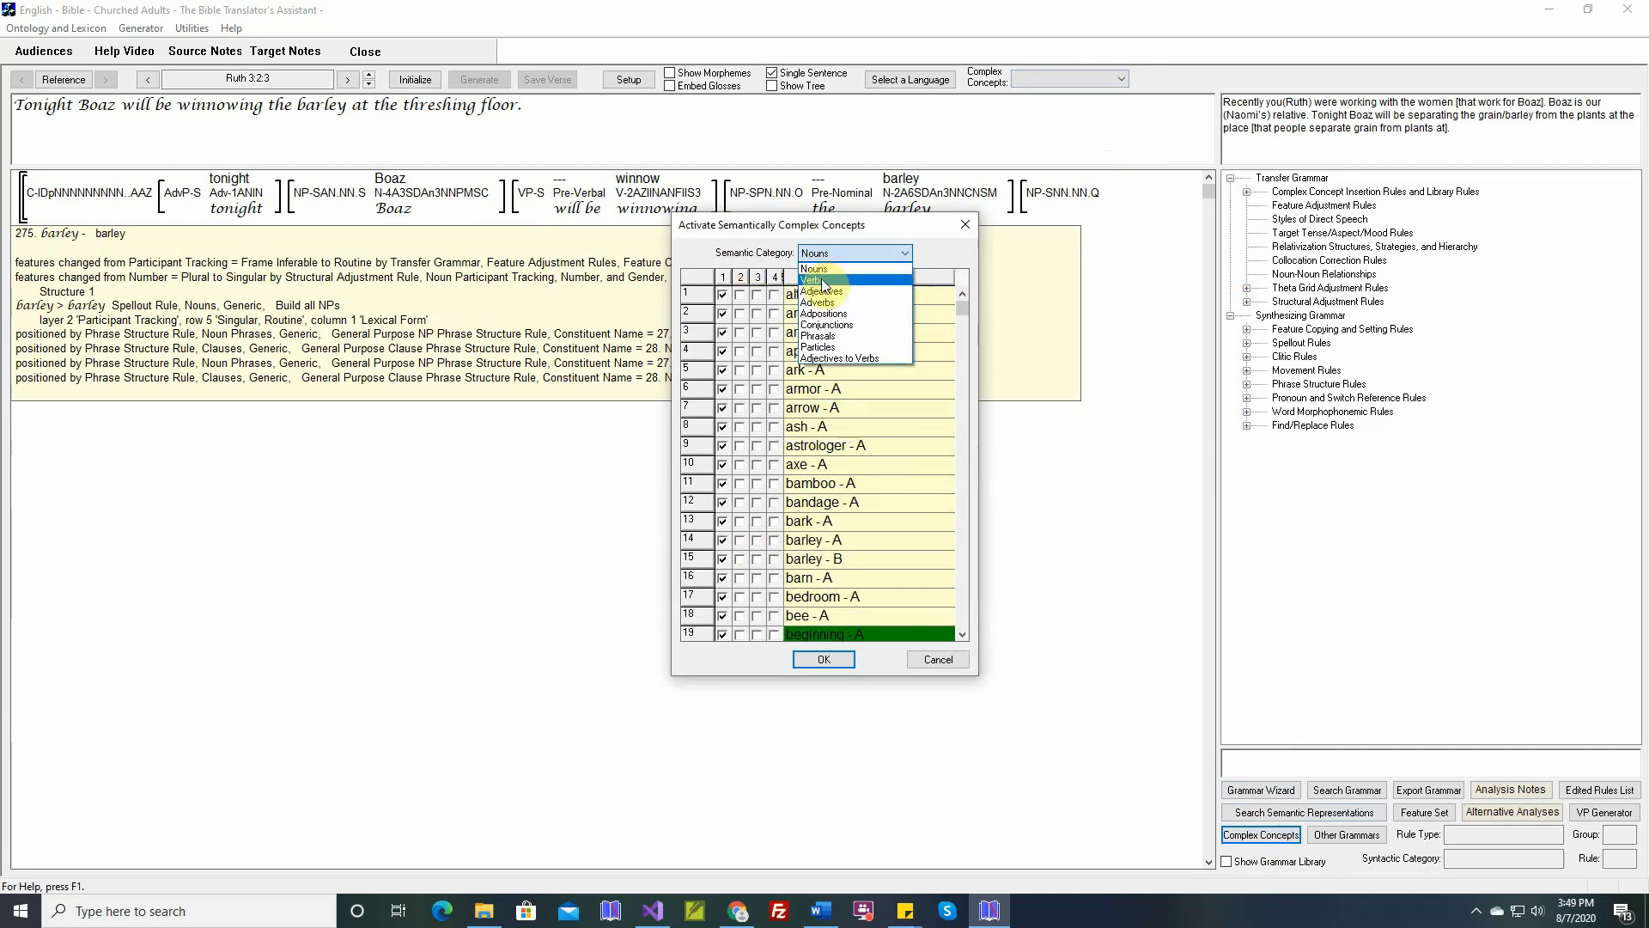
left_click(823, 280)
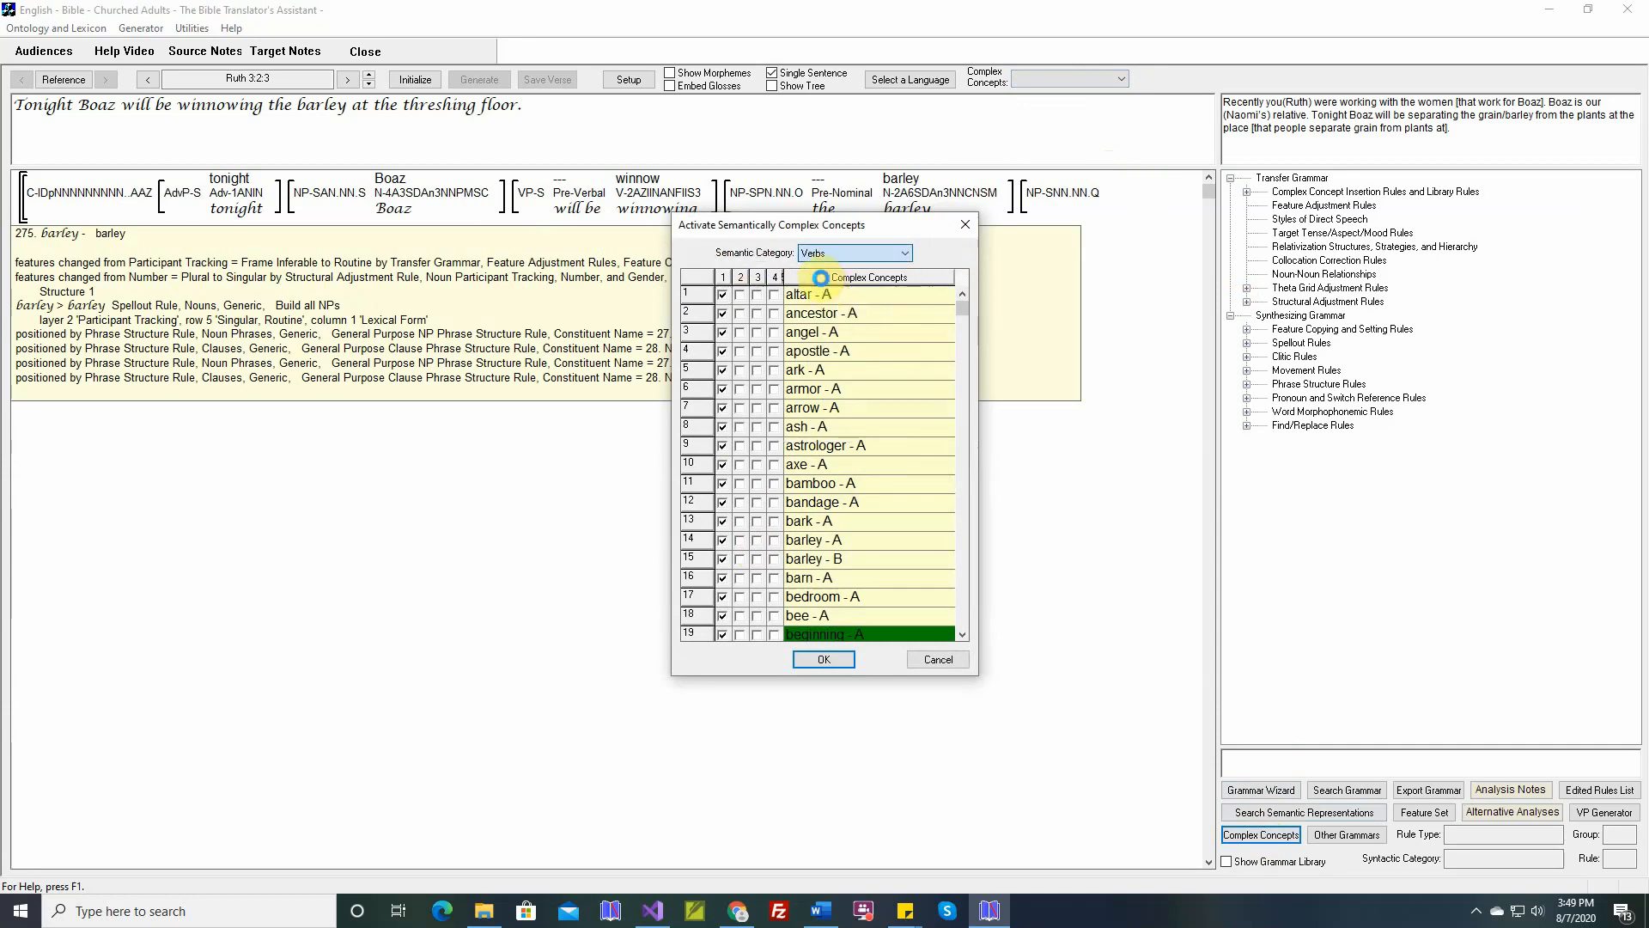
Try activating all verb concepts for Unchurched Adults and the third audience, and clear both selections again
left_click(741, 278)
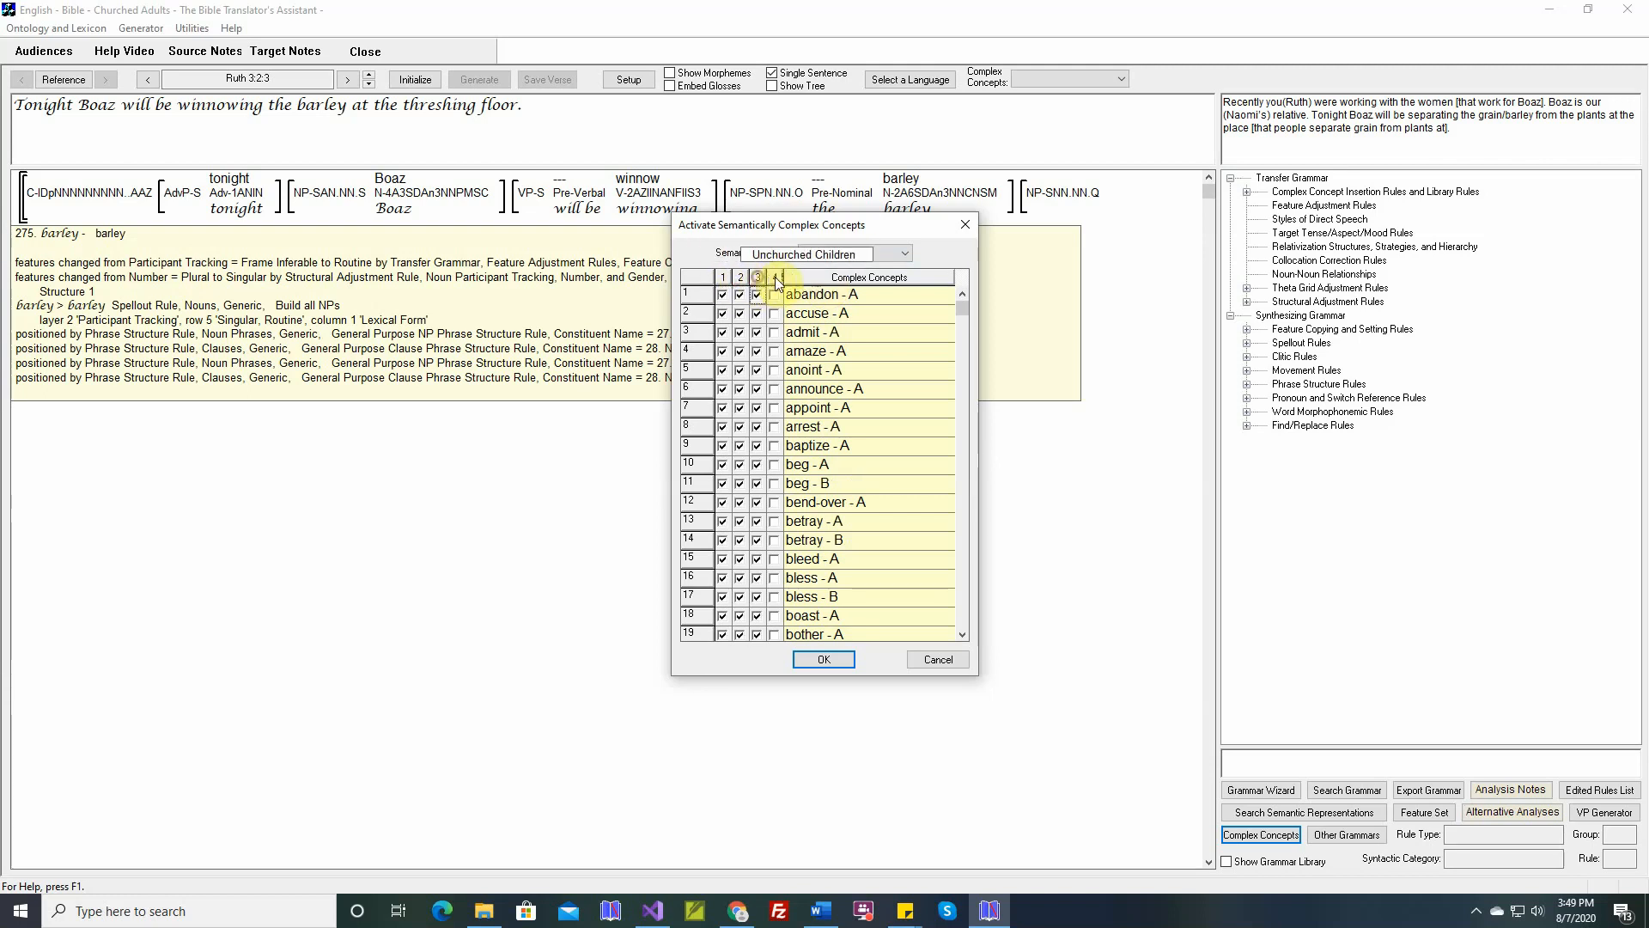
left_click(757, 279)
left_click(757, 278)
left_click(740, 279)
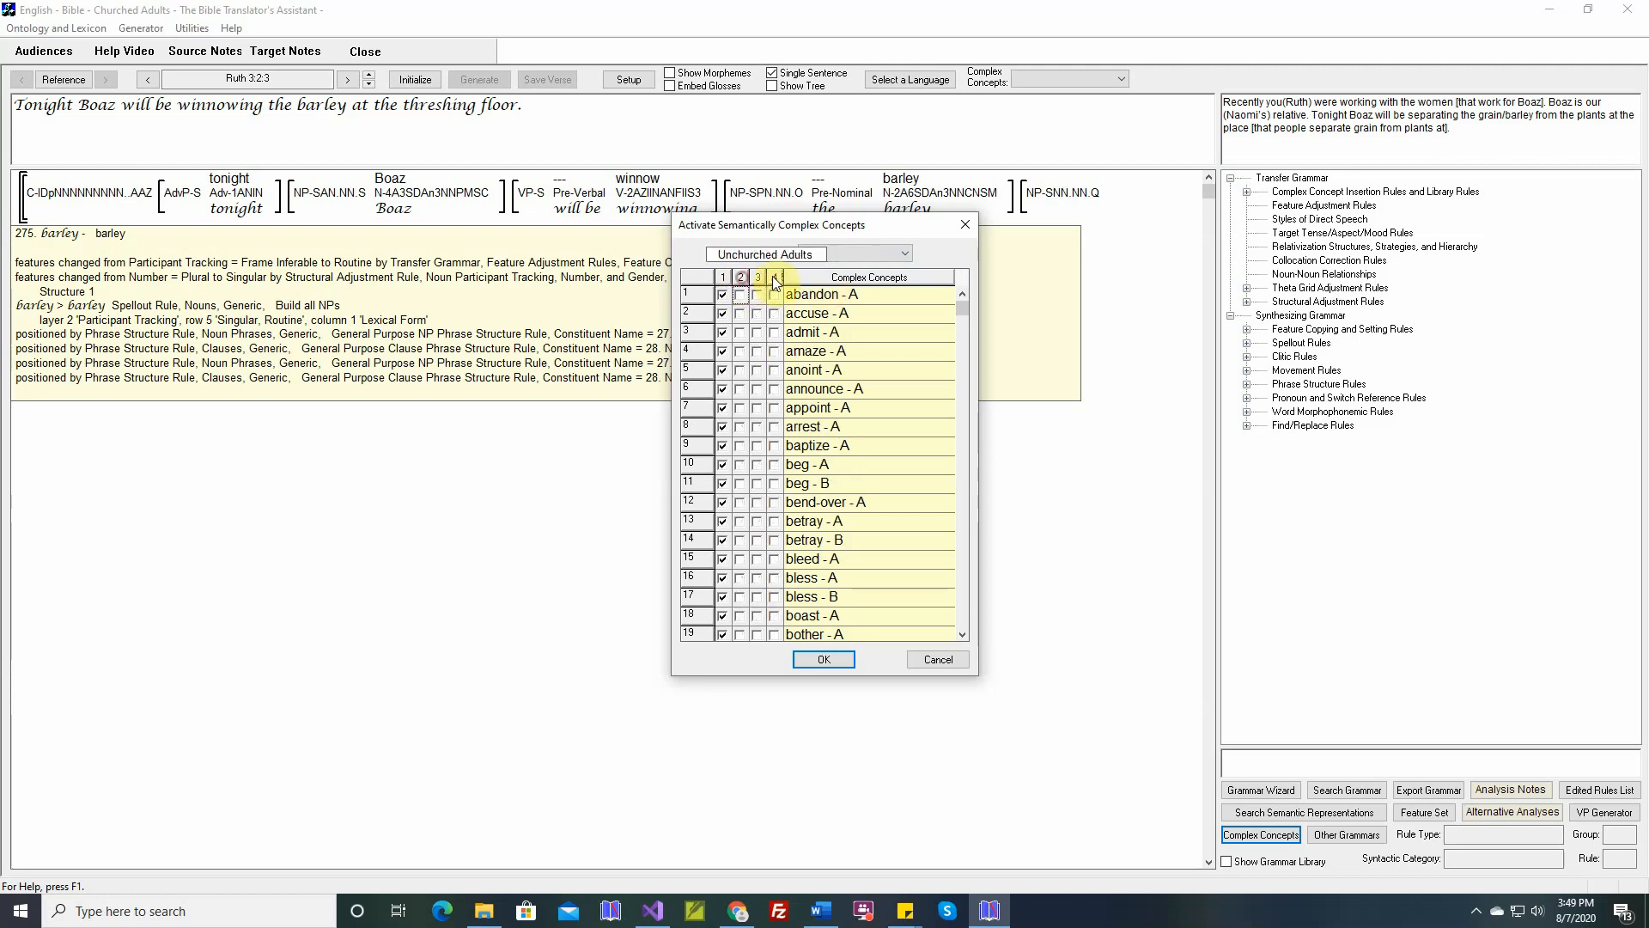
Activate all semantically complex adjective concepts for the Churched Adults audience
left_click(851, 254)
left_click(822, 291)
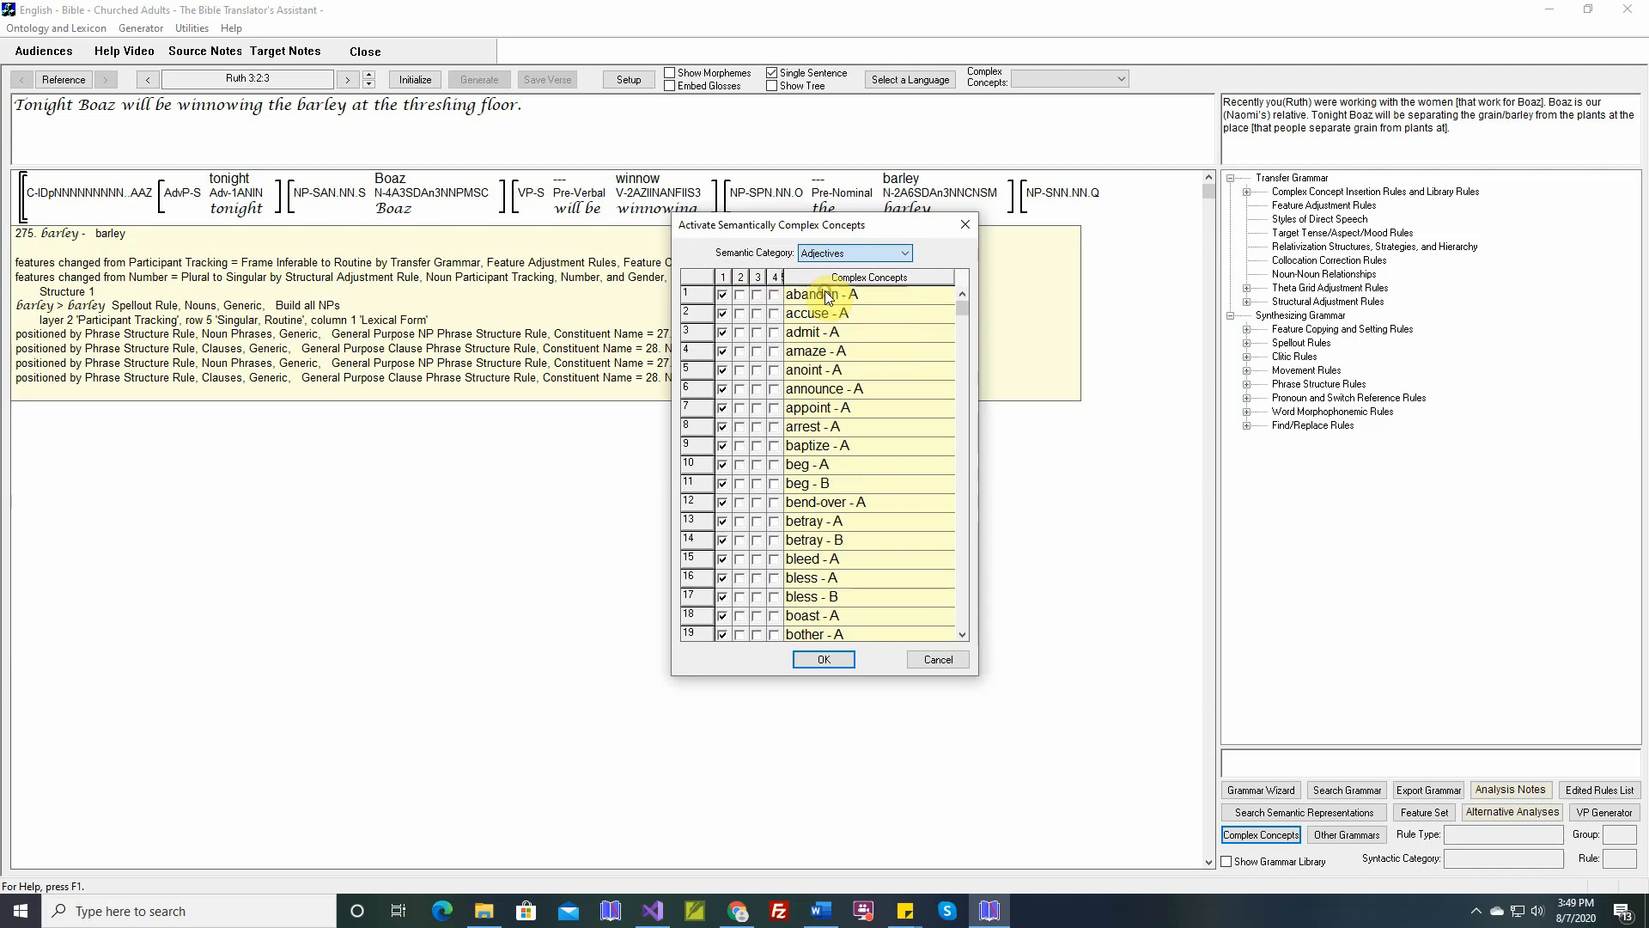
left_click(727, 280)
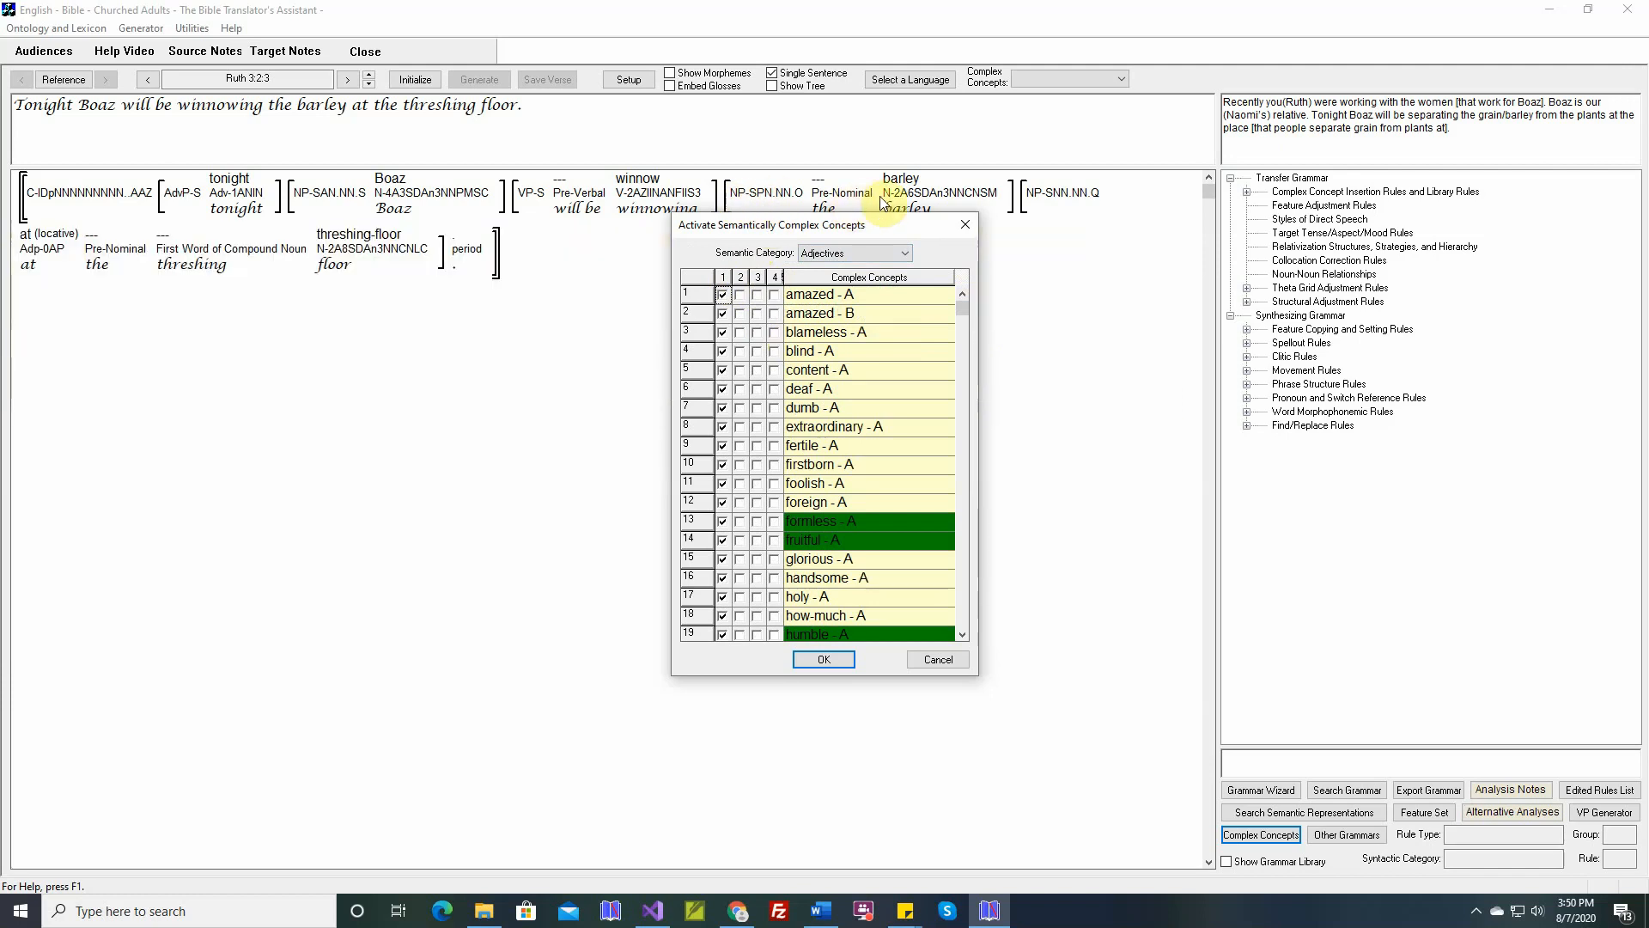
mouse_move(913, 211)
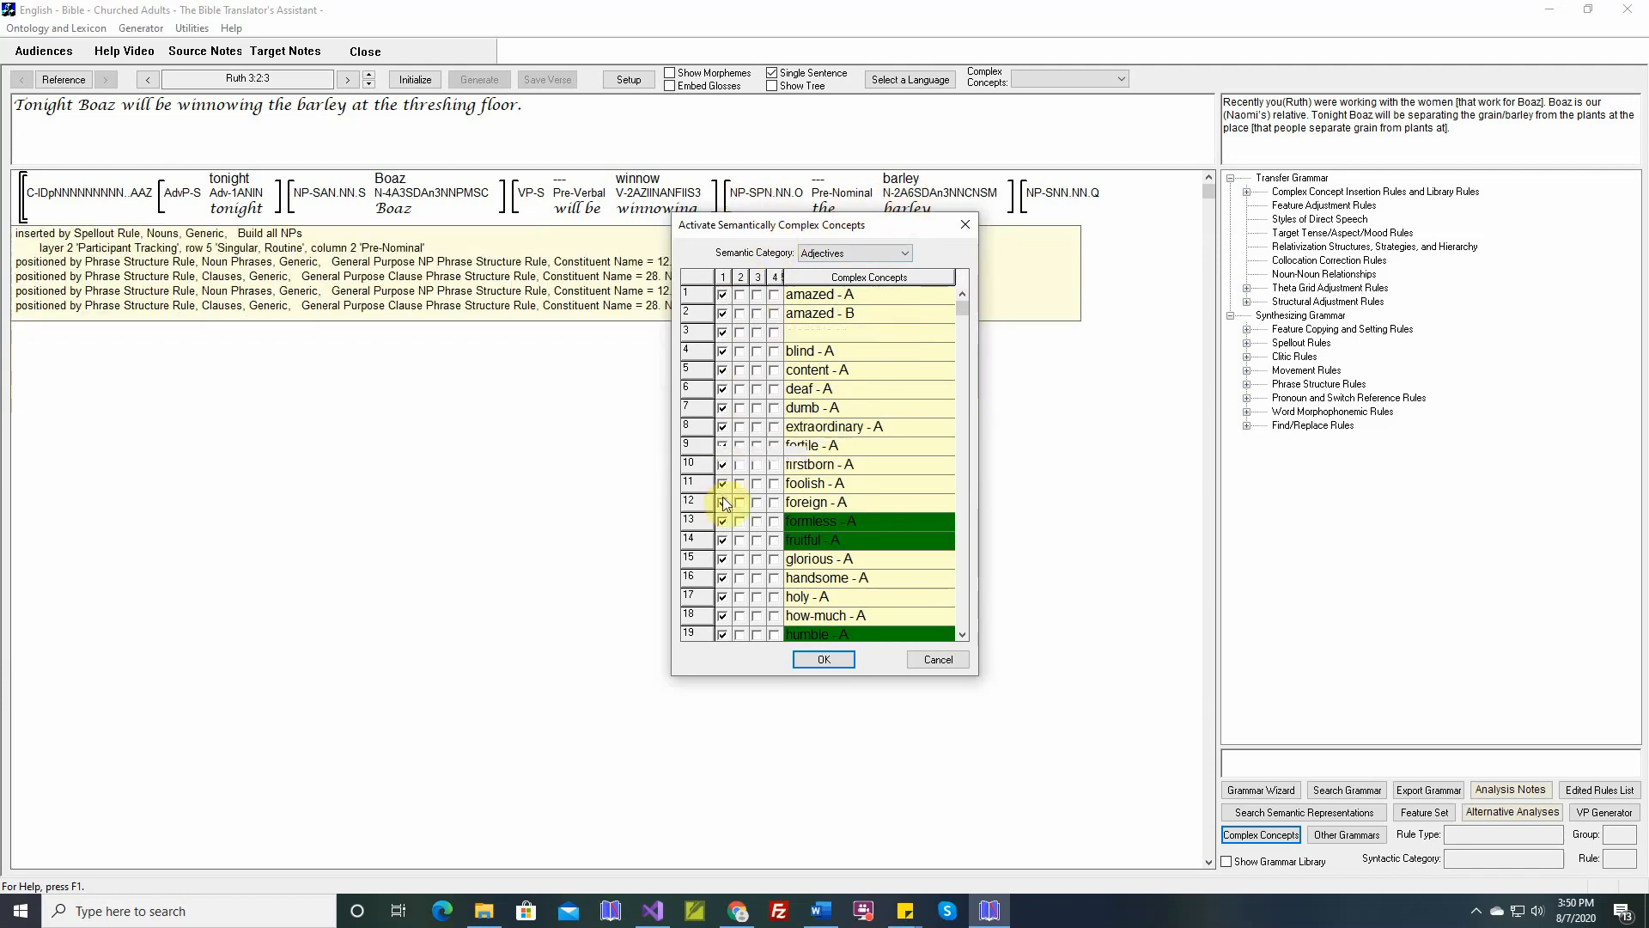
mouse_move(728, 558)
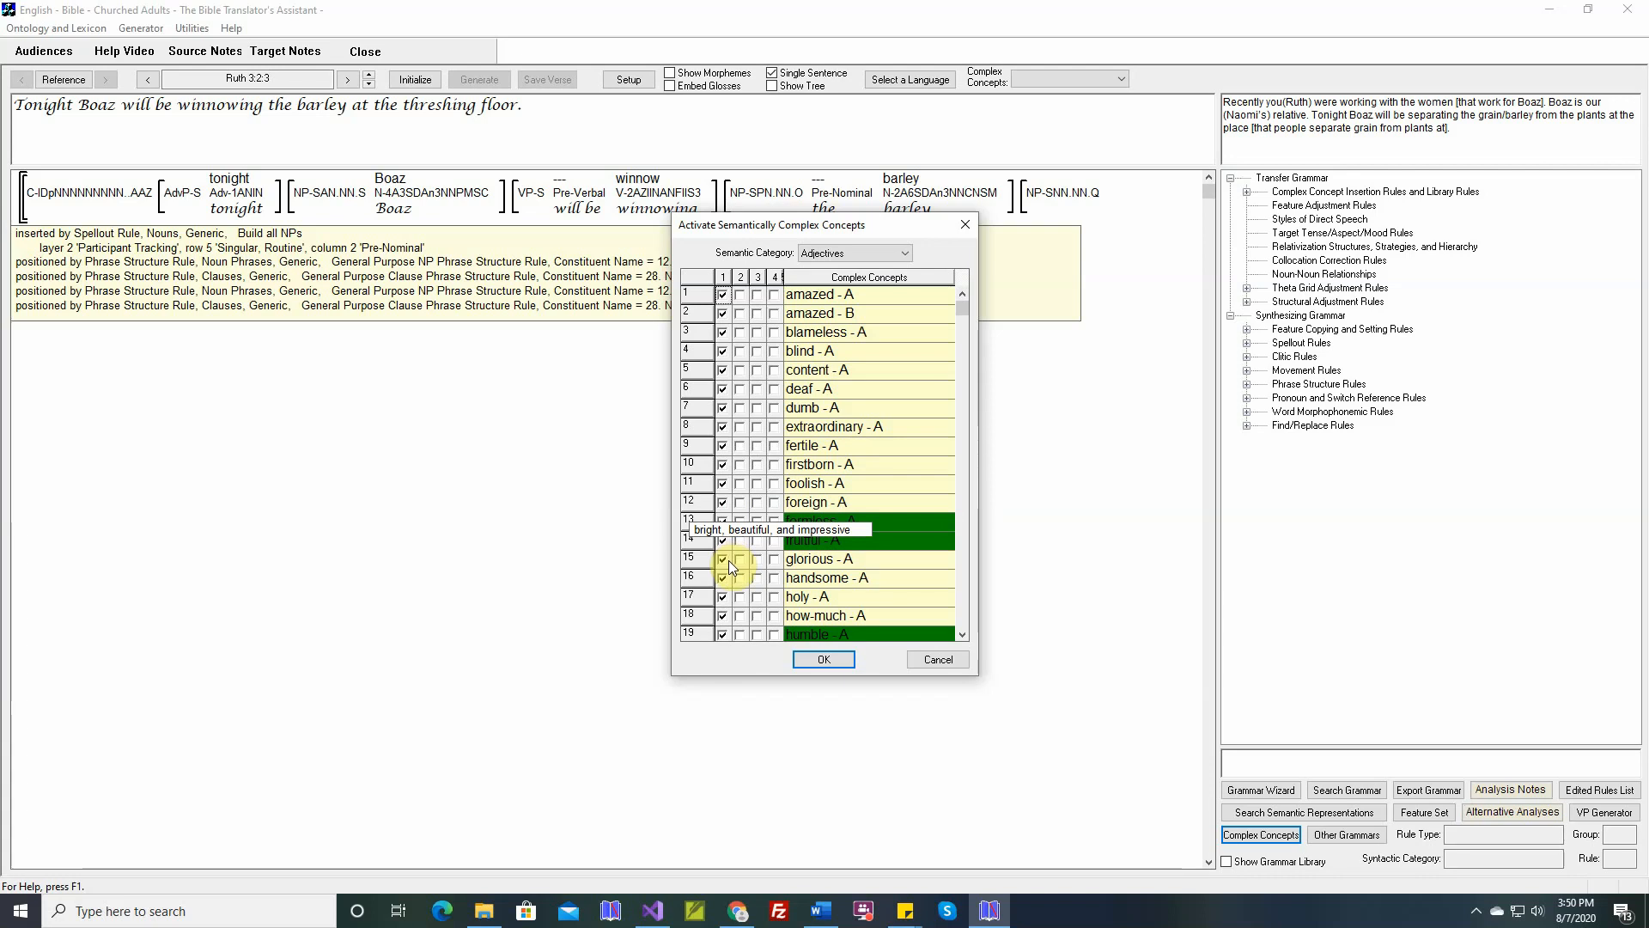